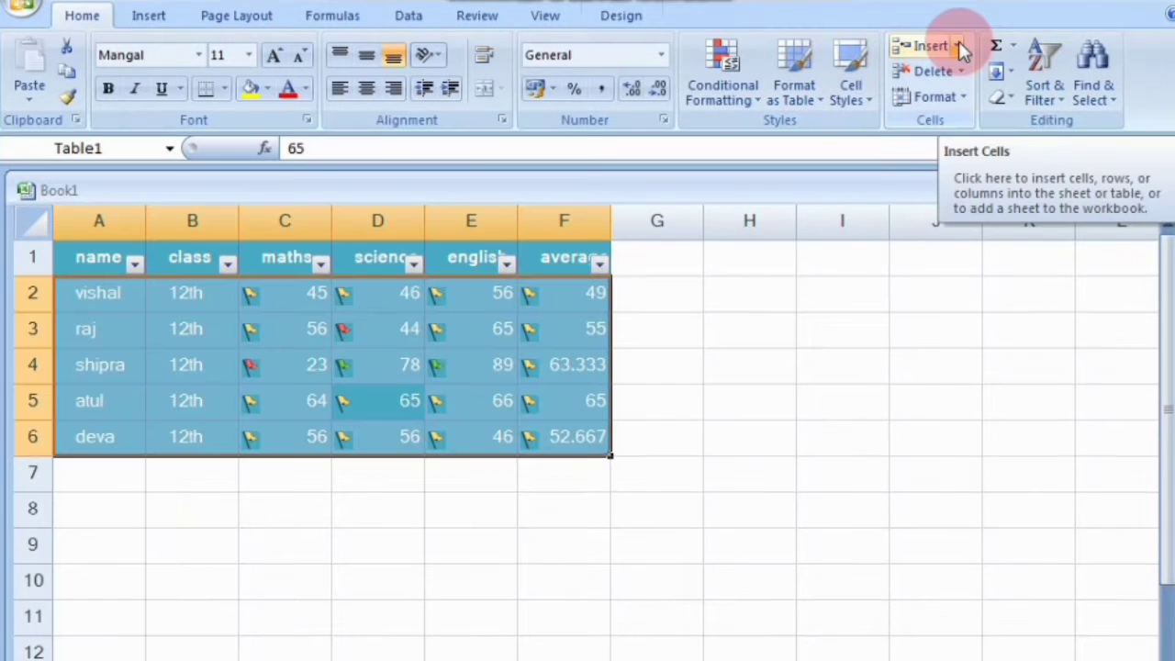
Insert a blank table row above row 4 of the marks table.
{"action": "left_click", "coordinate": [746, 317]}
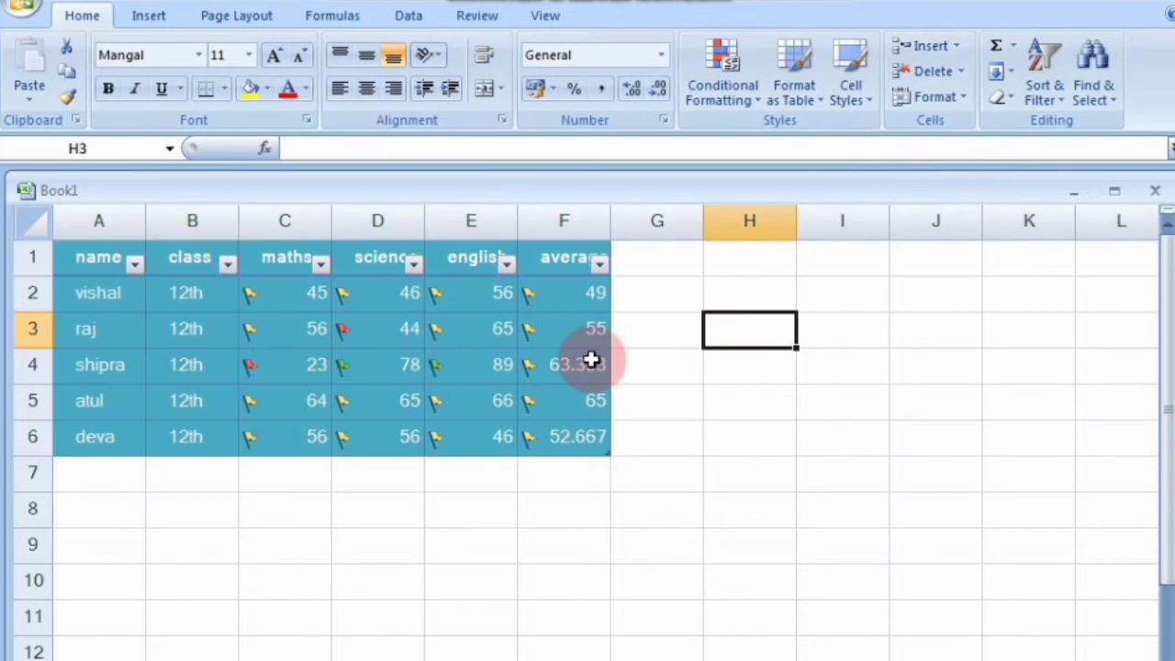
{"action": "scroll", "coordinate": [592, 359], "scroll_direction": "down", "scroll_amount": 1}
{"action": "scroll", "coordinate": [592, 360], "scroll_direction": "up", "scroll_amount": 1}
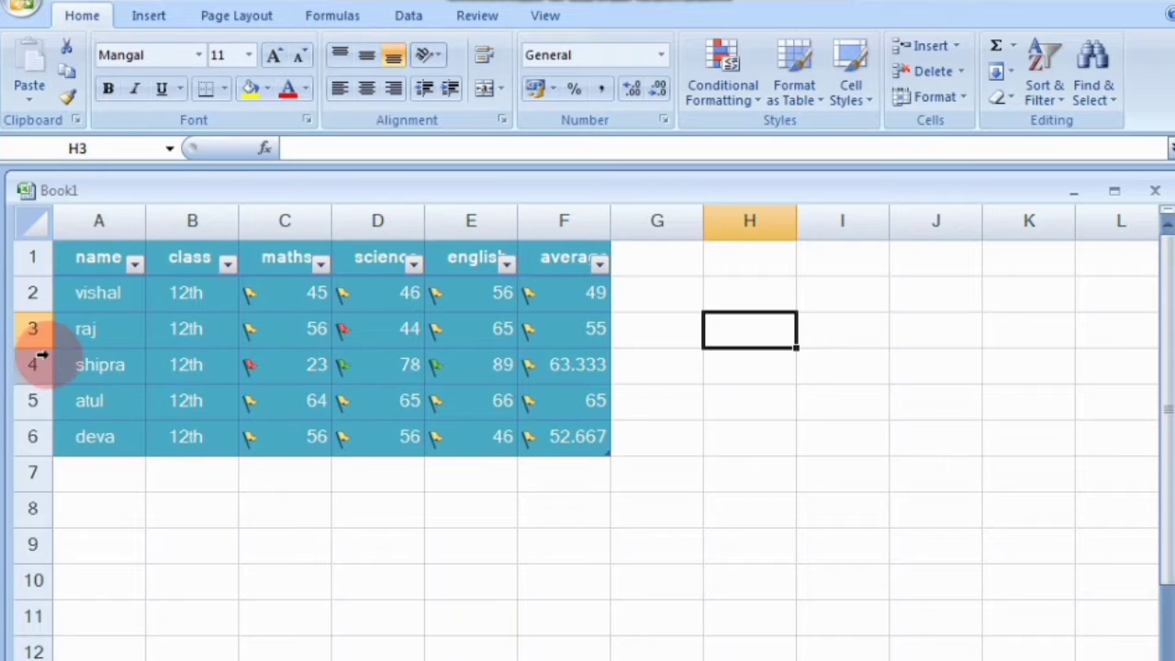
{"action": "left_click", "coordinate": [143, 357]}
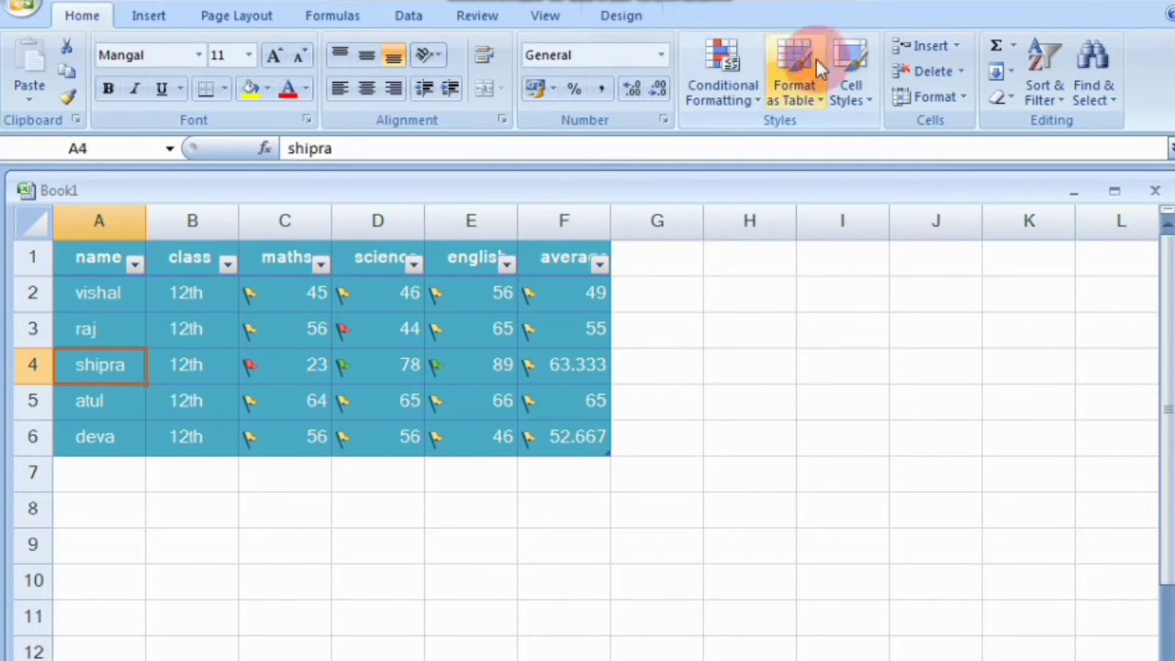
{"action": "left_click", "coordinate": [940, 48]}
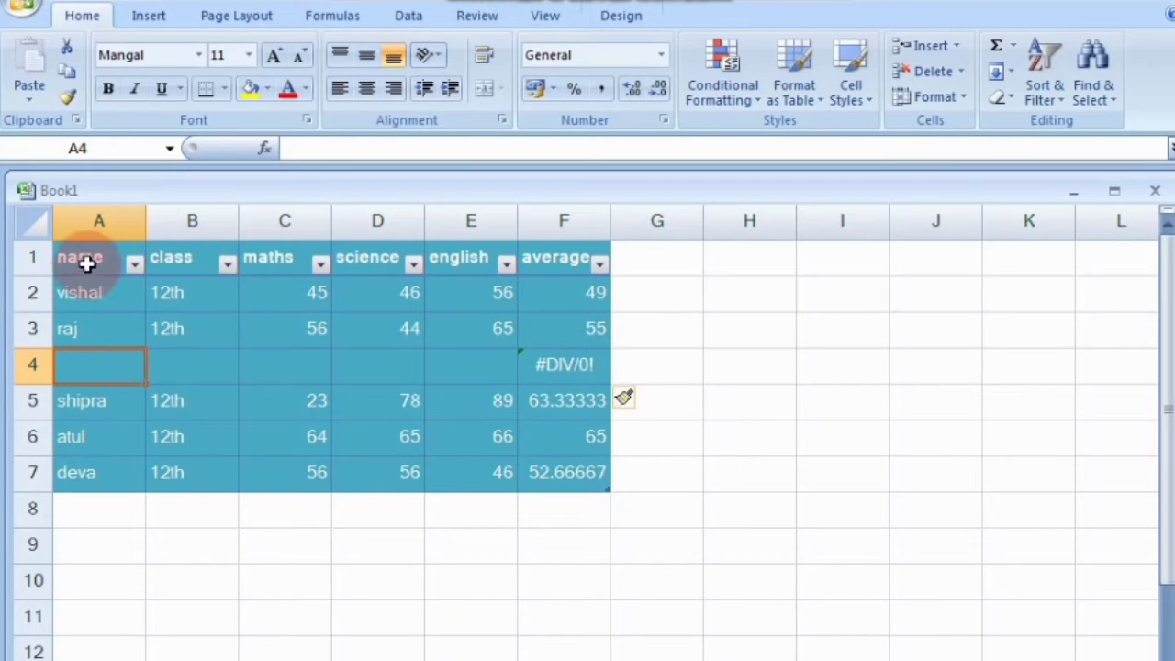
Delete the #DIV/0! AVERAGE formula from F4 so the new row is empty.
{"action": "left_click", "coordinate": [88, 459]}
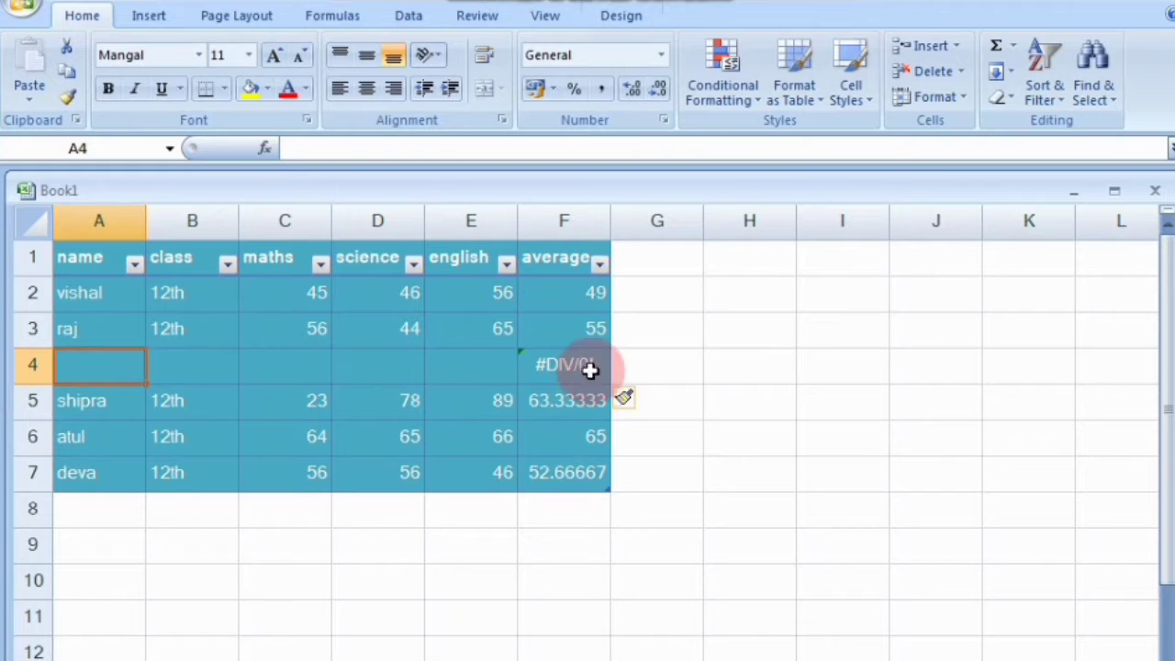
{"action": "left_click", "coordinate": [584, 366]}
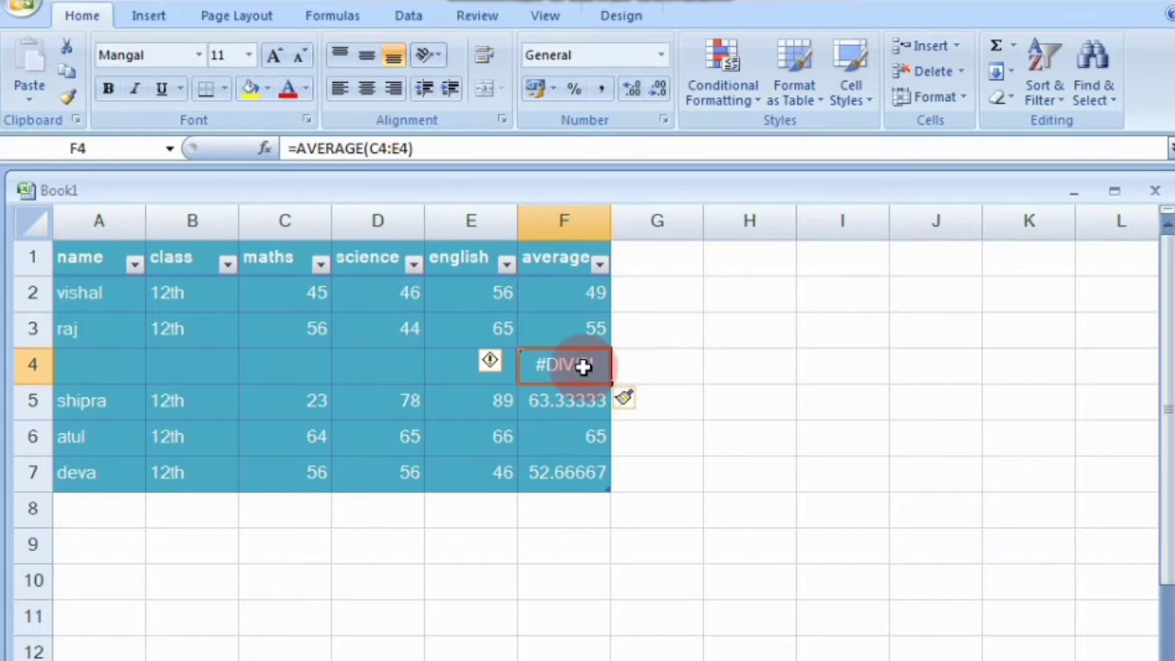
{"action": "double_click", "coordinate": [584, 365]}
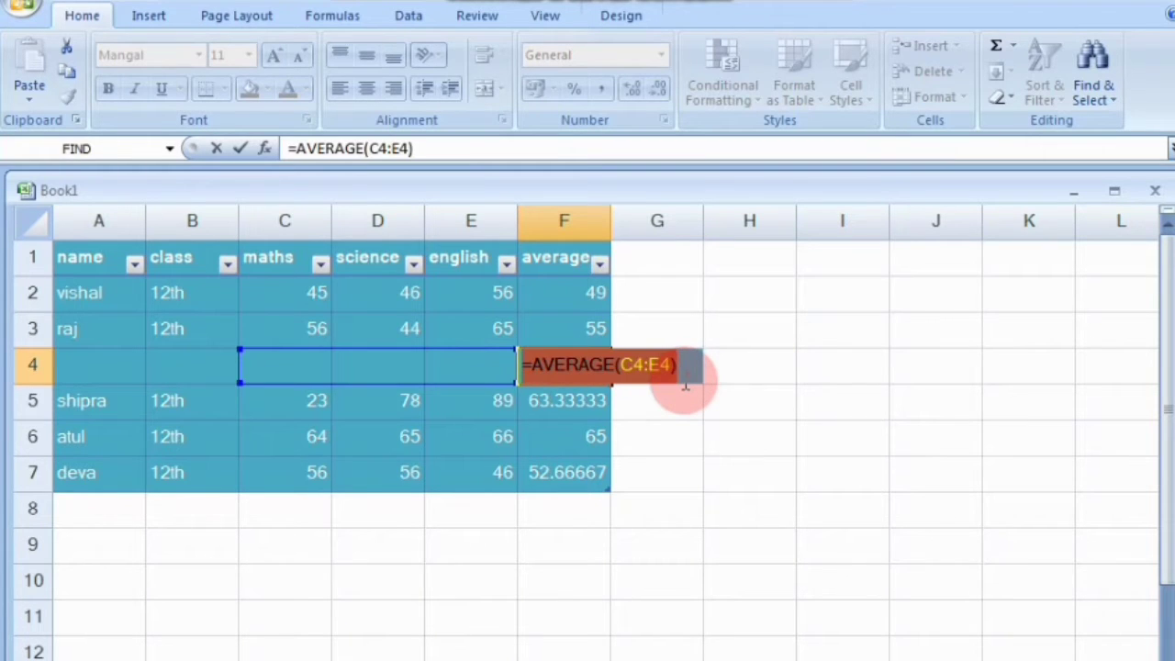
{"action": "key", "text": "Delete"}
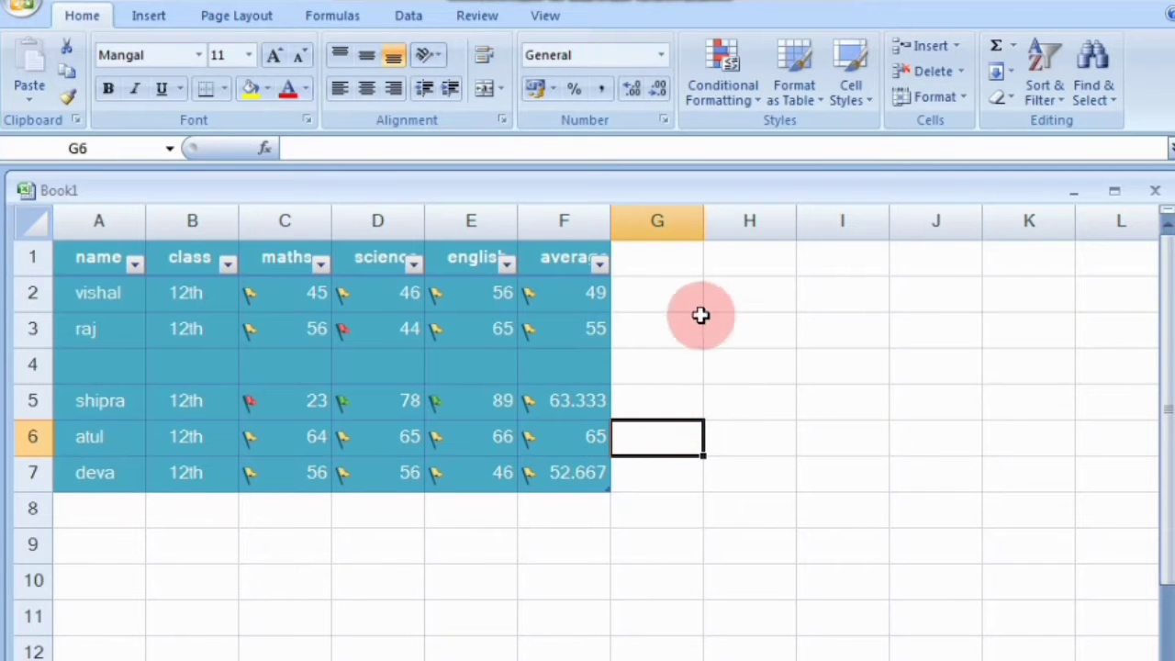
{"action": "left_click", "coordinate": [668, 262]}
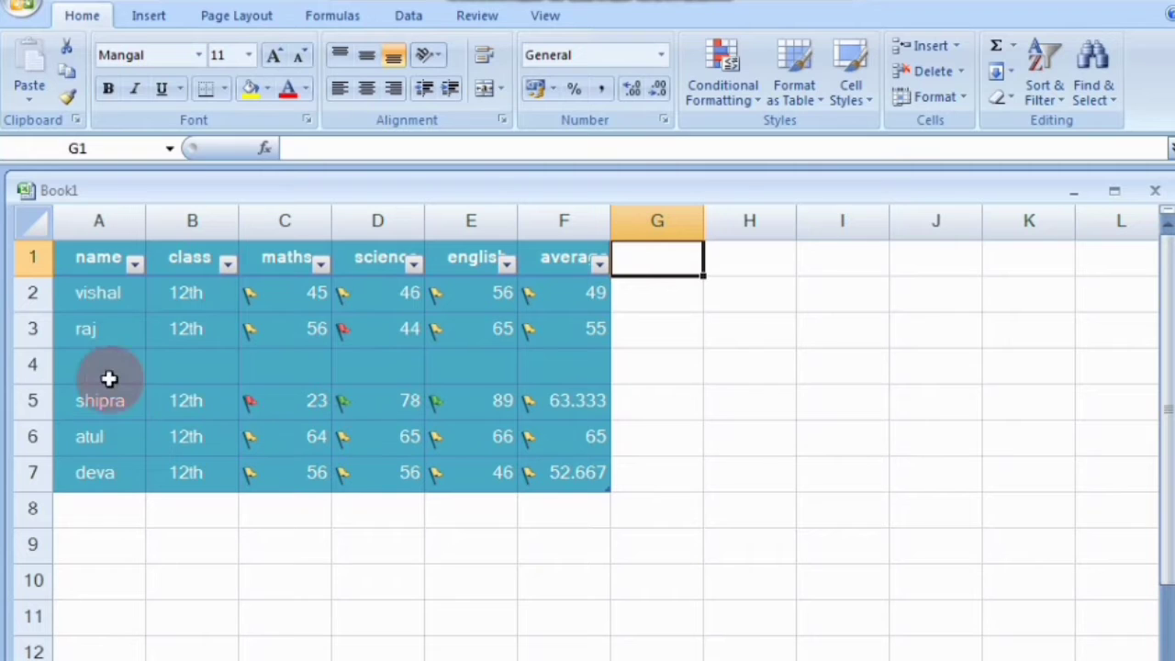
{"action": "left_click", "coordinate": [651, 304]}
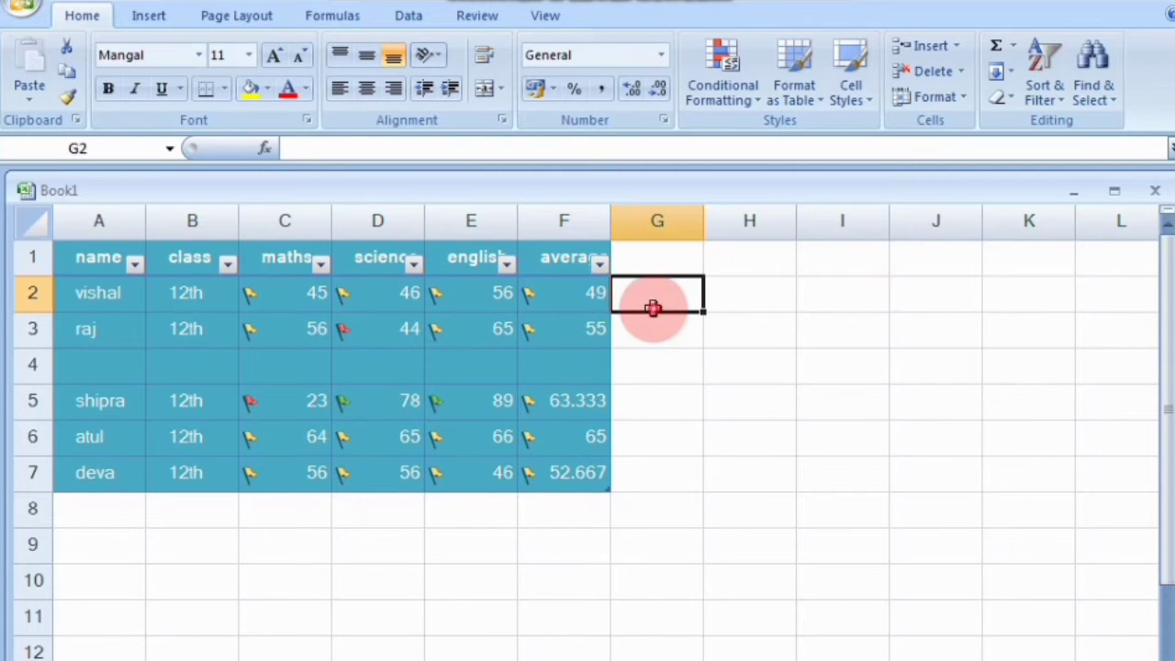
{"action": "left_click", "coordinate": [632, 357]}
{"action": "left_click", "coordinate": [467, 376]}
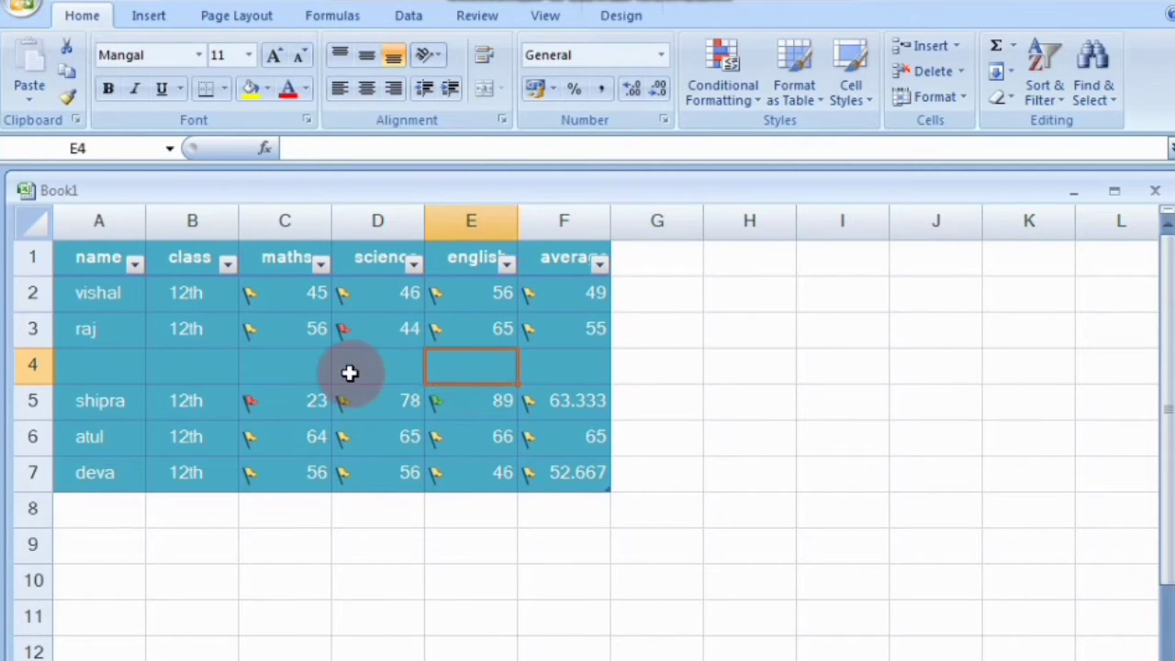
{"action": "left_click", "coordinate": [349, 374]}
{"action": "left_click", "coordinate": [262, 373]}
{"action": "left_click", "coordinate": [226, 370]}
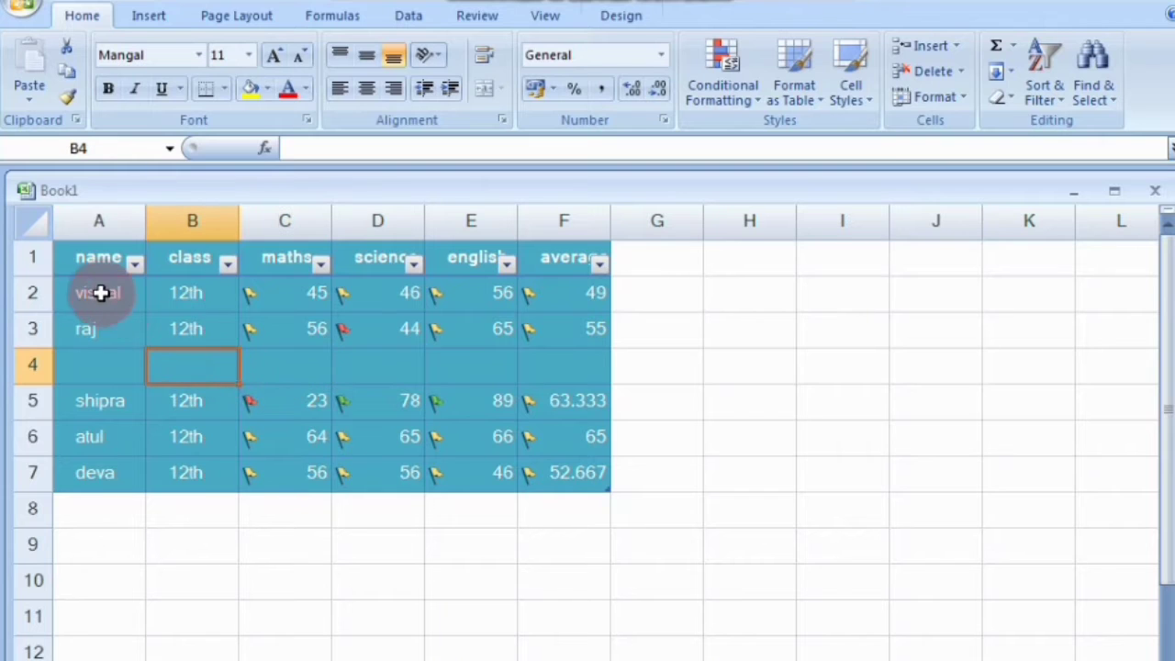
{"action": "left_click", "coordinate": [79, 371]}
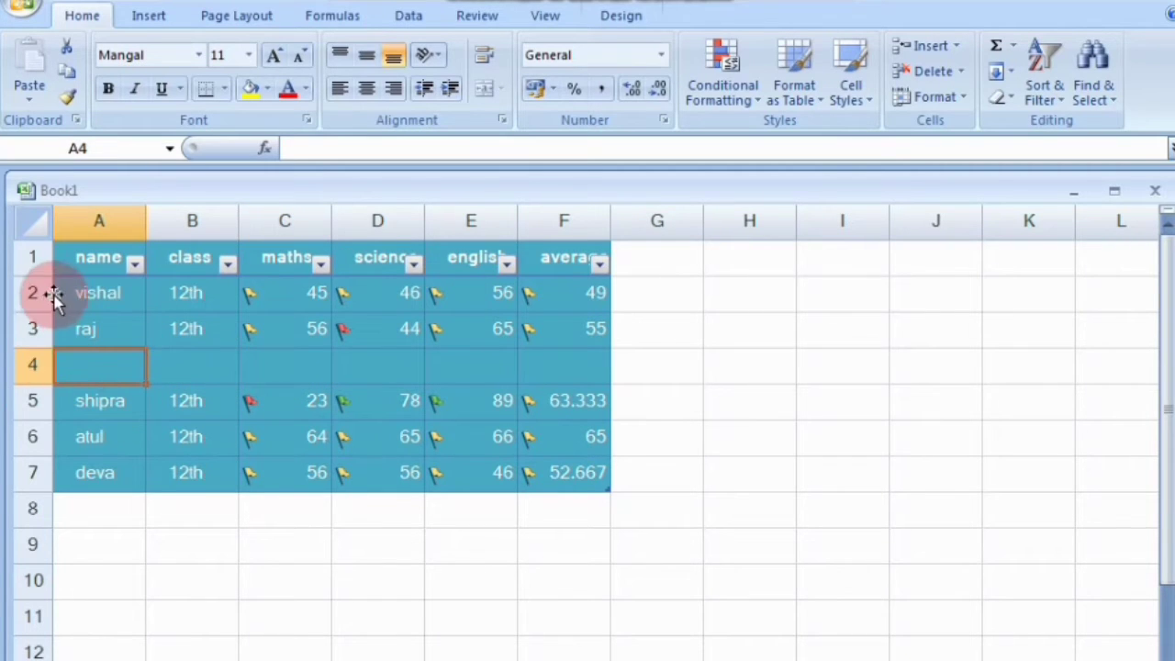
{"action": "left_click", "coordinate": [956, 46]}
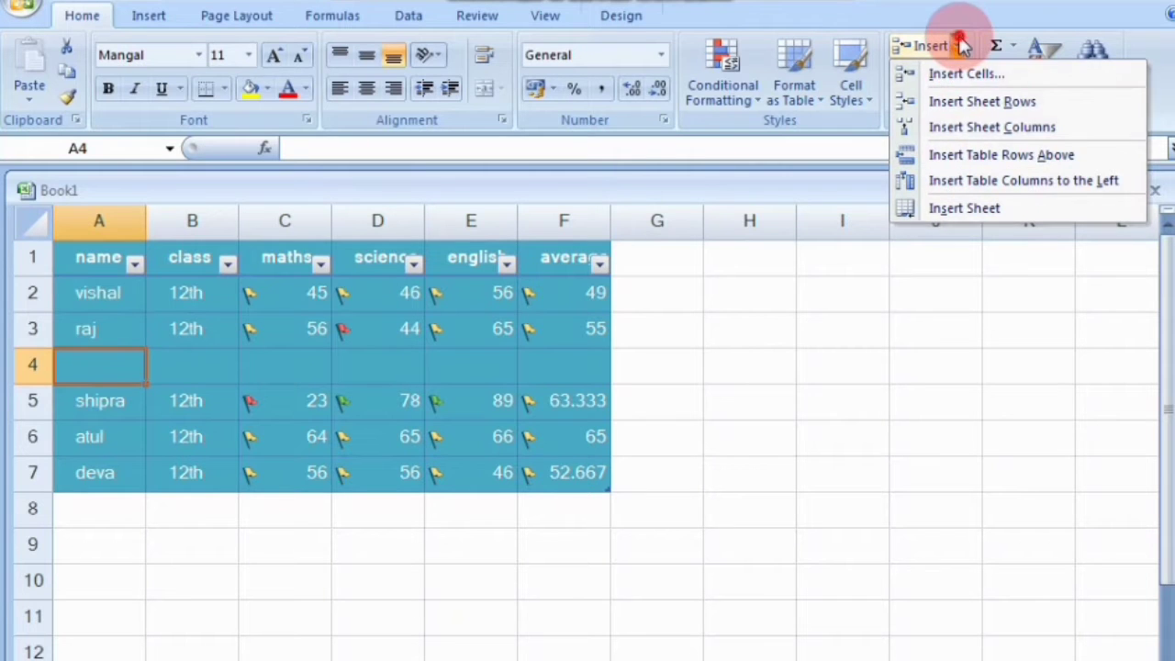
{"action": "left_click", "coordinate": [956, 46]}
{"action": "left_click", "coordinate": [956, 46]}
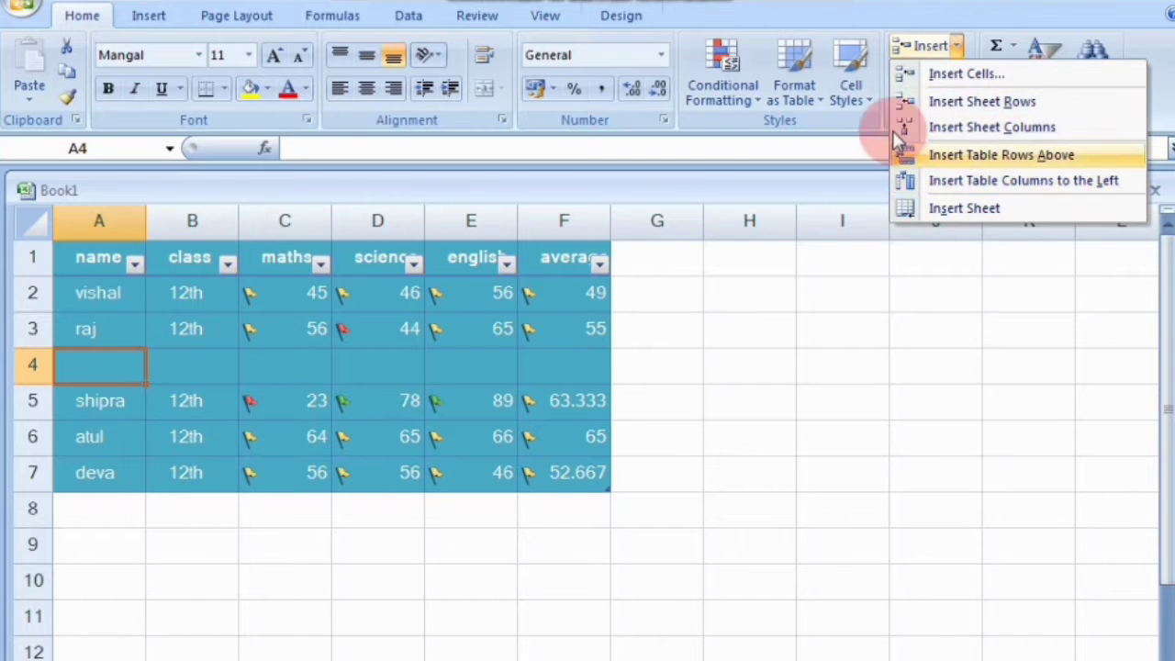
{"action": "left_click", "coordinate": [957, 48]}
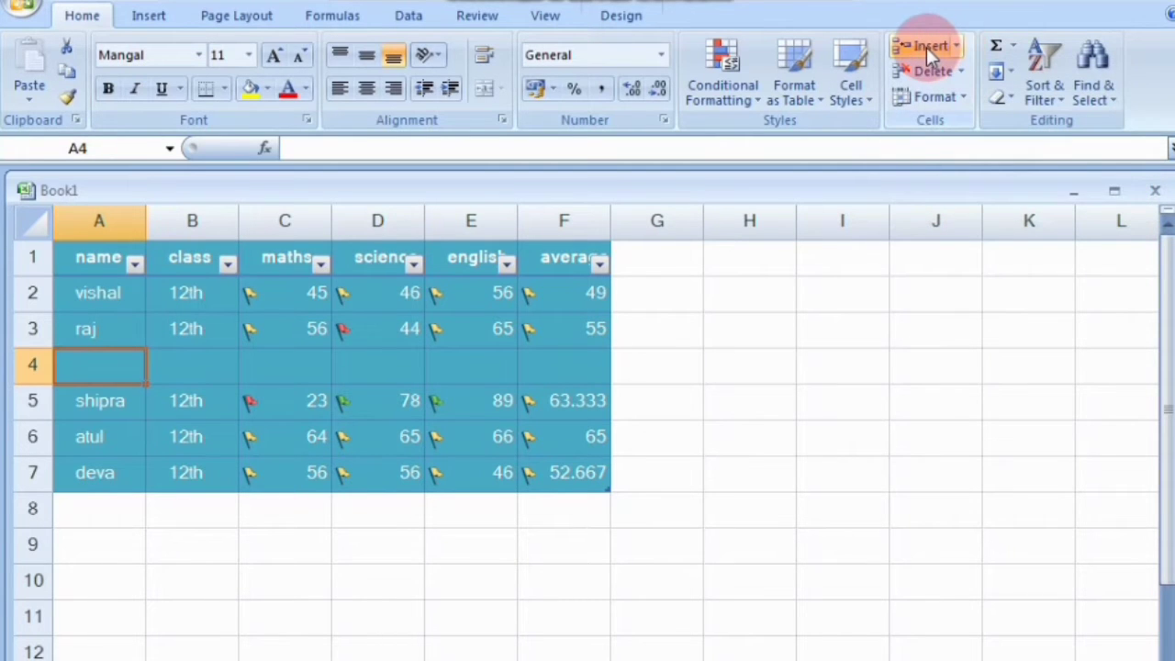
Insert an extra blank table row at row 4, then undo it with Ctrl+Z.
{"action": "left_click", "coordinate": [240, 223]}
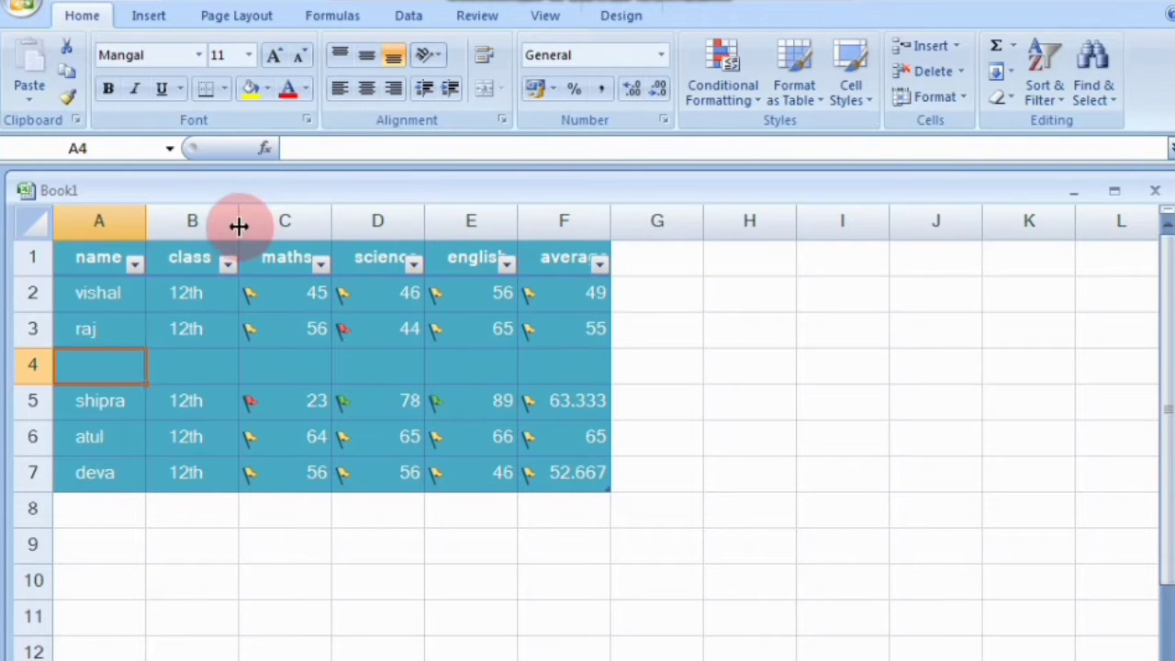
{"action": "left_click", "coordinate": [239, 226]}
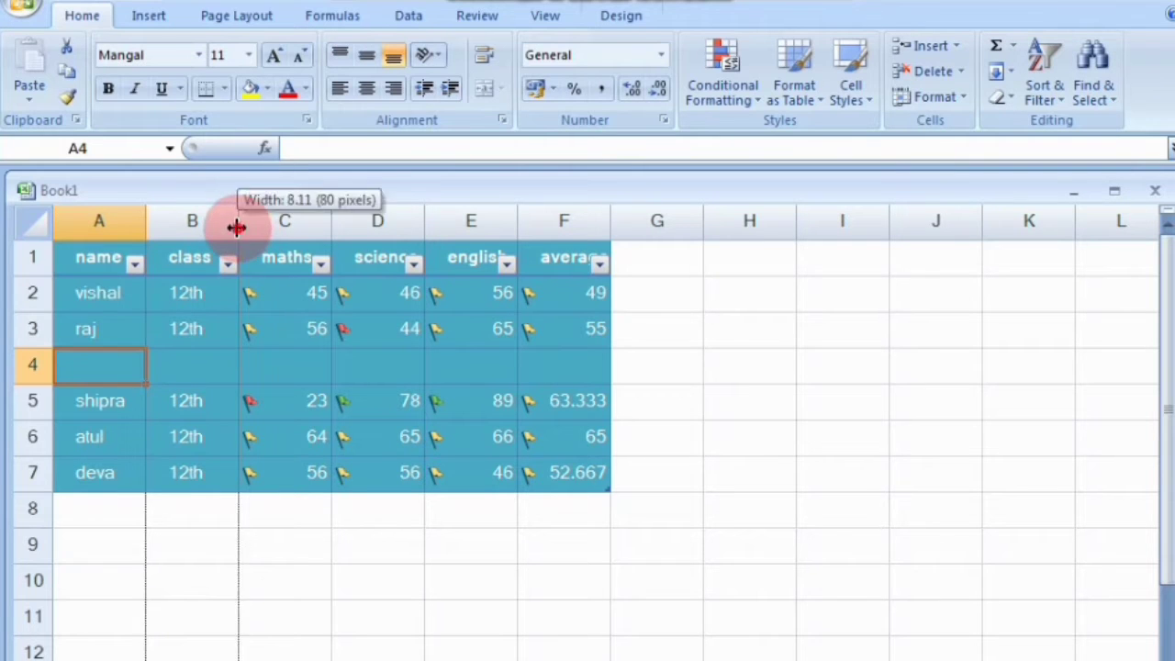
{"action": "left_click", "coordinate": [919, 55]}
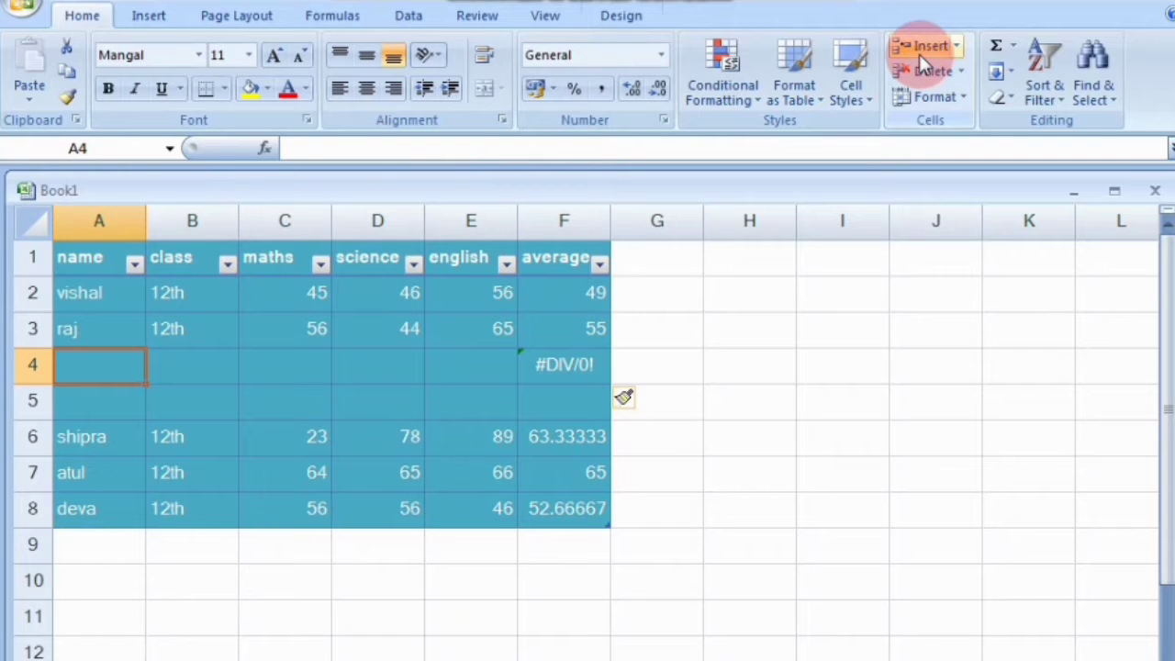
{"action": "key", "text": "ctrl+z"}
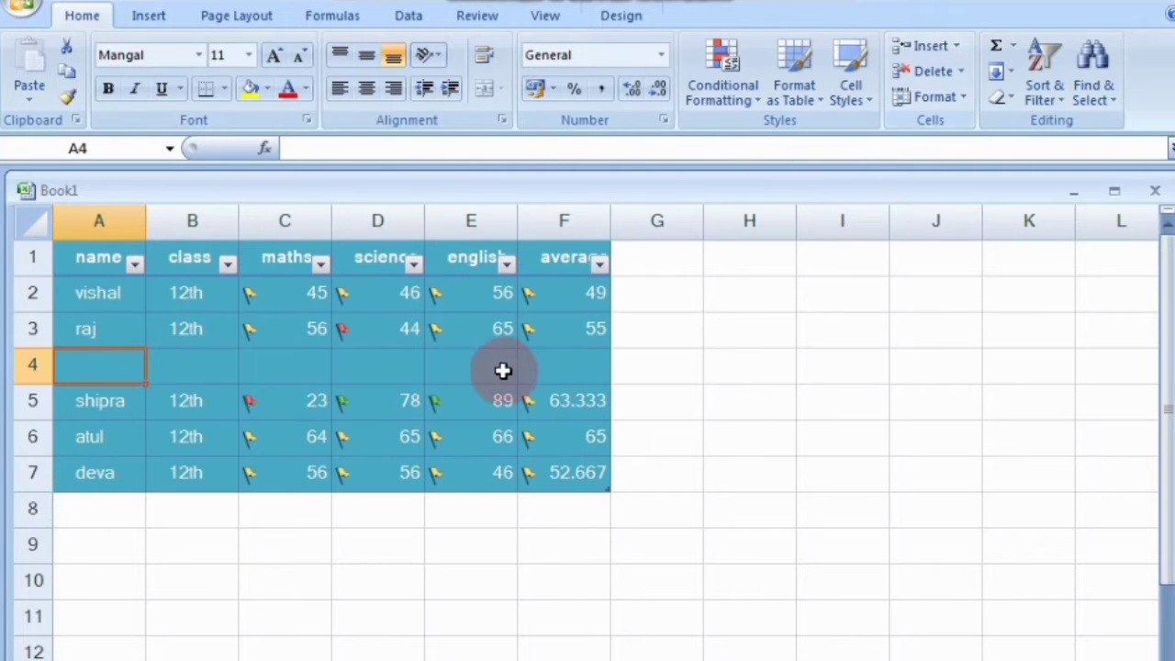
Insert a new Column1 in column C, left of the maths column.
{"action": "left_click", "coordinate": [444, 350]}
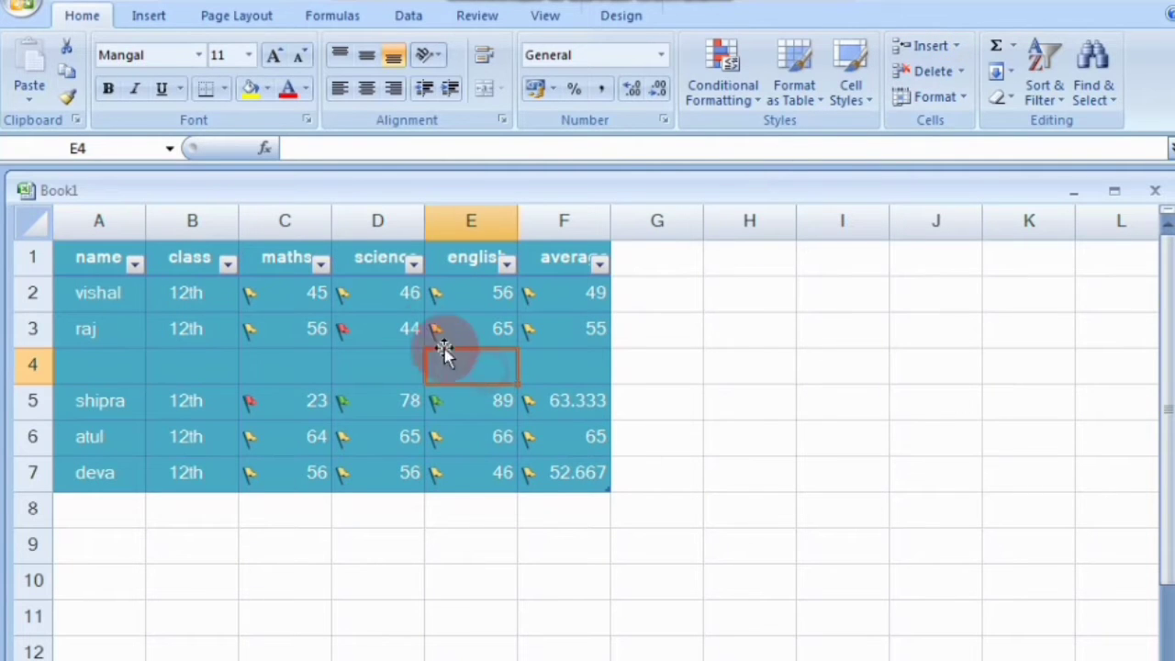
{"action": "left_click", "coordinate": [264, 230]}
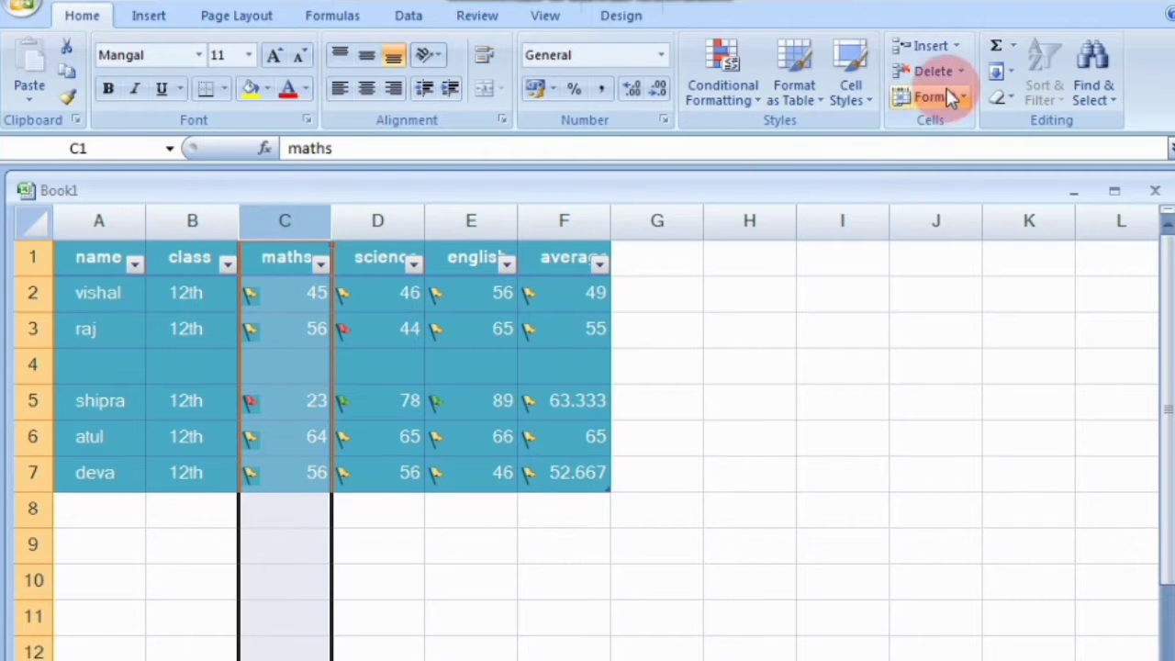
{"action": "left_click", "coordinate": [918, 43]}
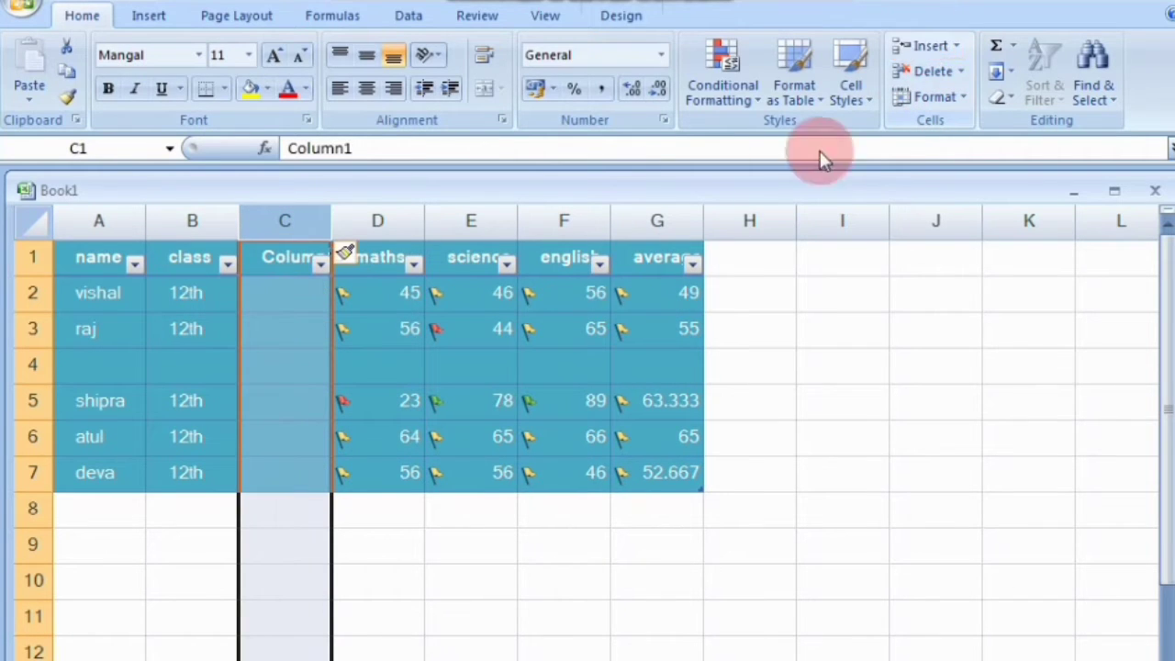
Delete the first student's row and then the blank row 3 from the table.
{"action": "left_click", "coordinate": [764, 352]}
{"action": "left_click", "coordinate": [291, 306]}
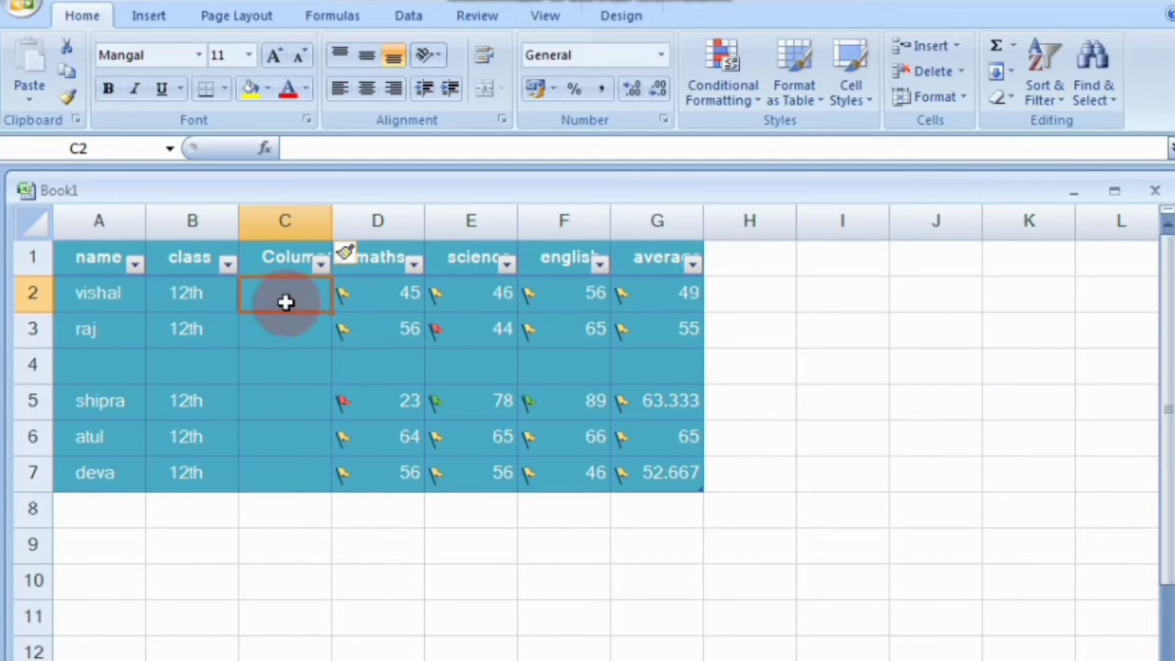
{"action": "left_click", "coordinate": [926, 71]}
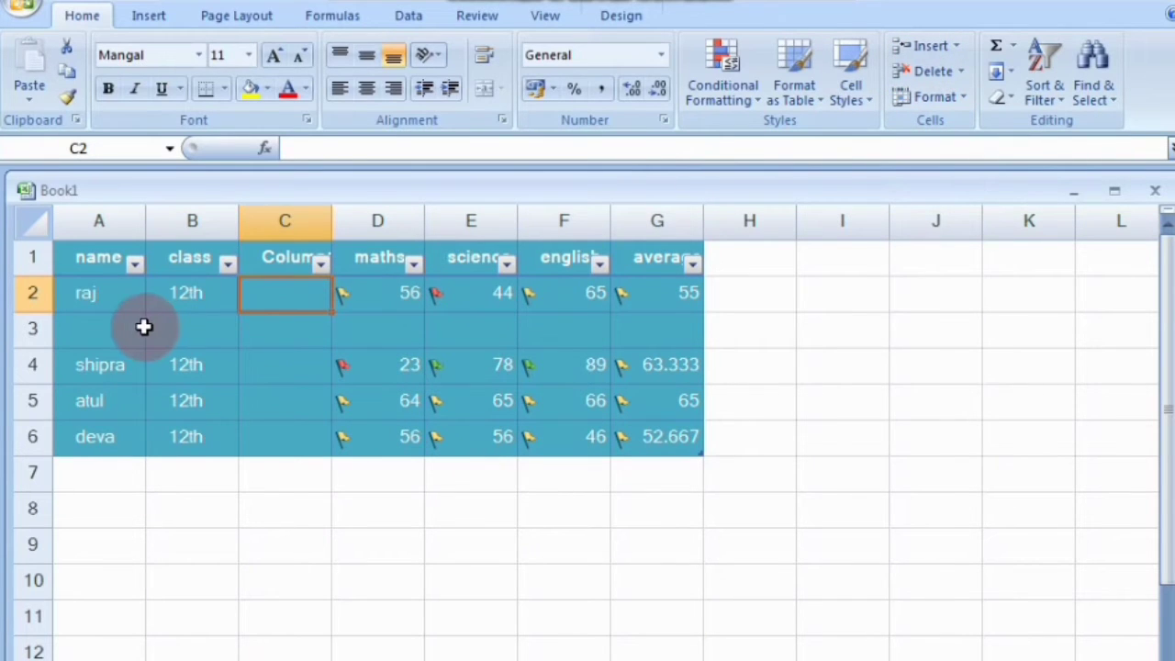
{"action": "left_click", "coordinate": [32, 328]}
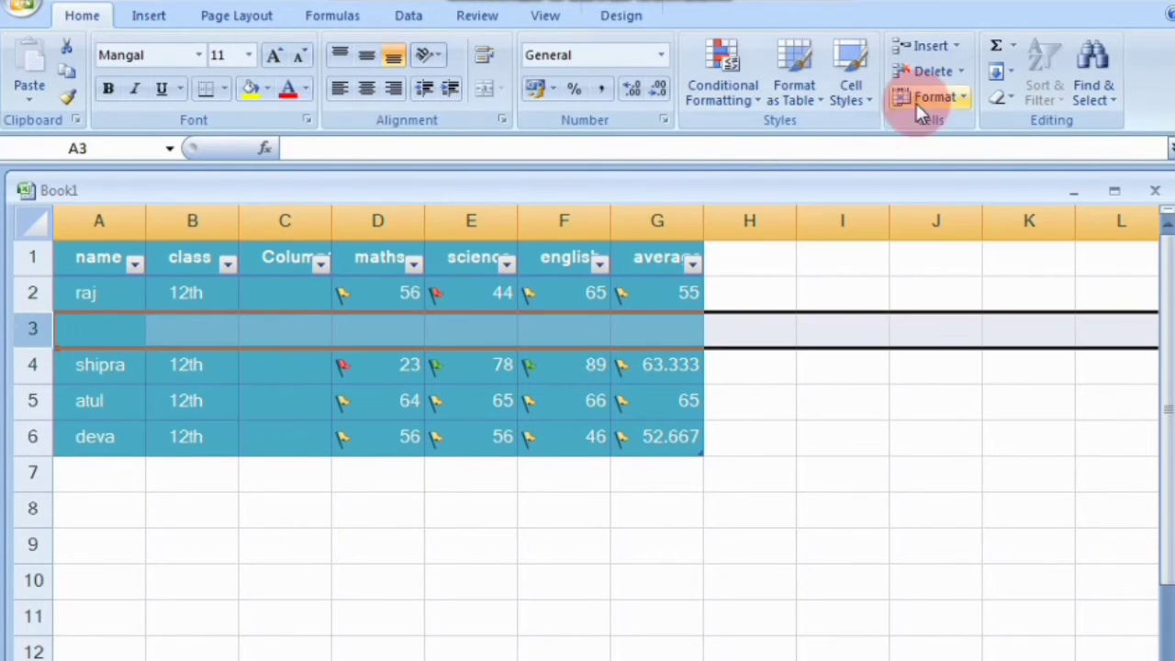
{"action": "left_click", "coordinate": [927, 72]}
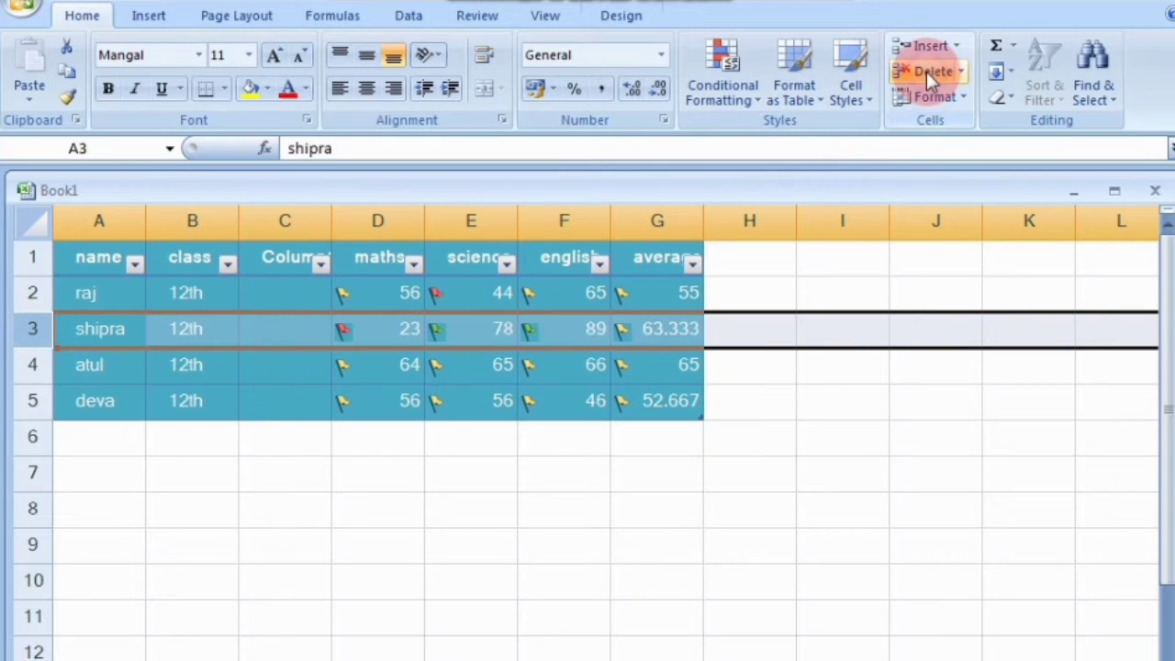
Delete the empty Column1 in column C, then click back into the table.
{"action": "left_click", "coordinate": [261, 216]}
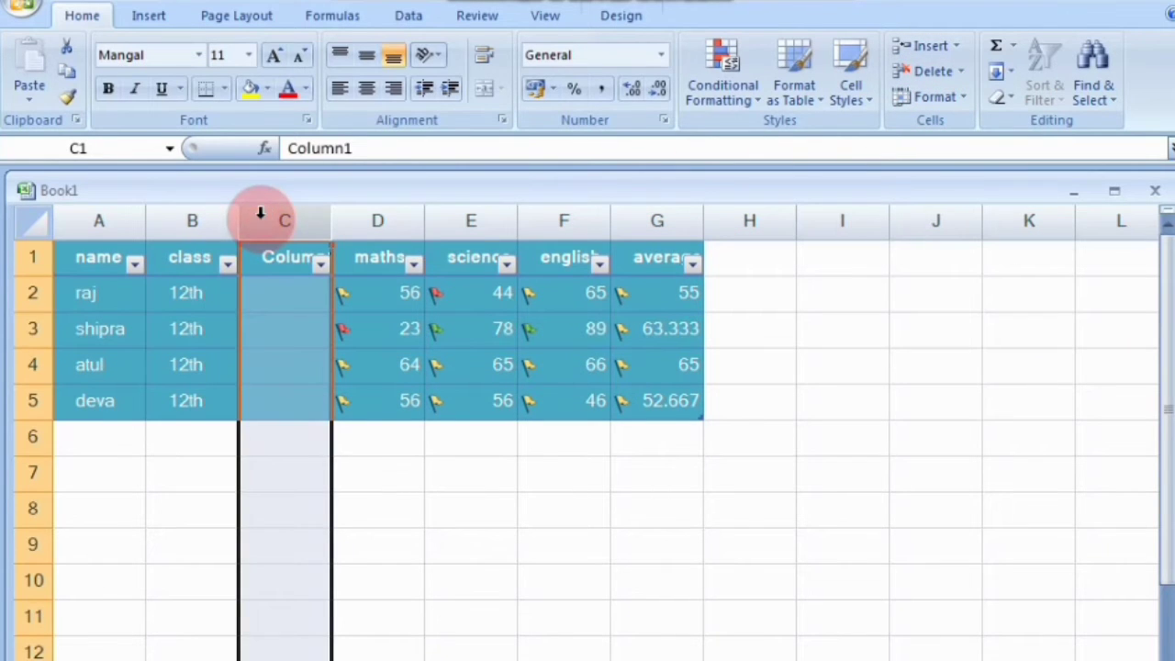
{"action": "left_click", "coordinate": [925, 71]}
{"action": "left_click", "coordinate": [726, 331]}
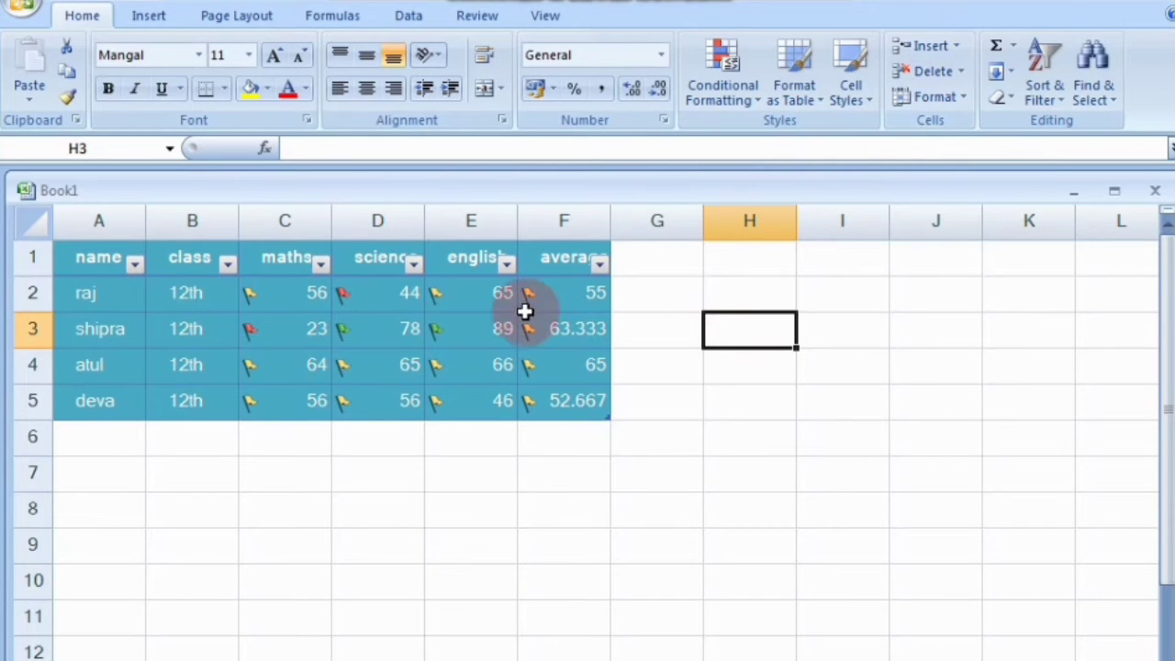
{"action": "left_click", "coordinate": [496, 412]}
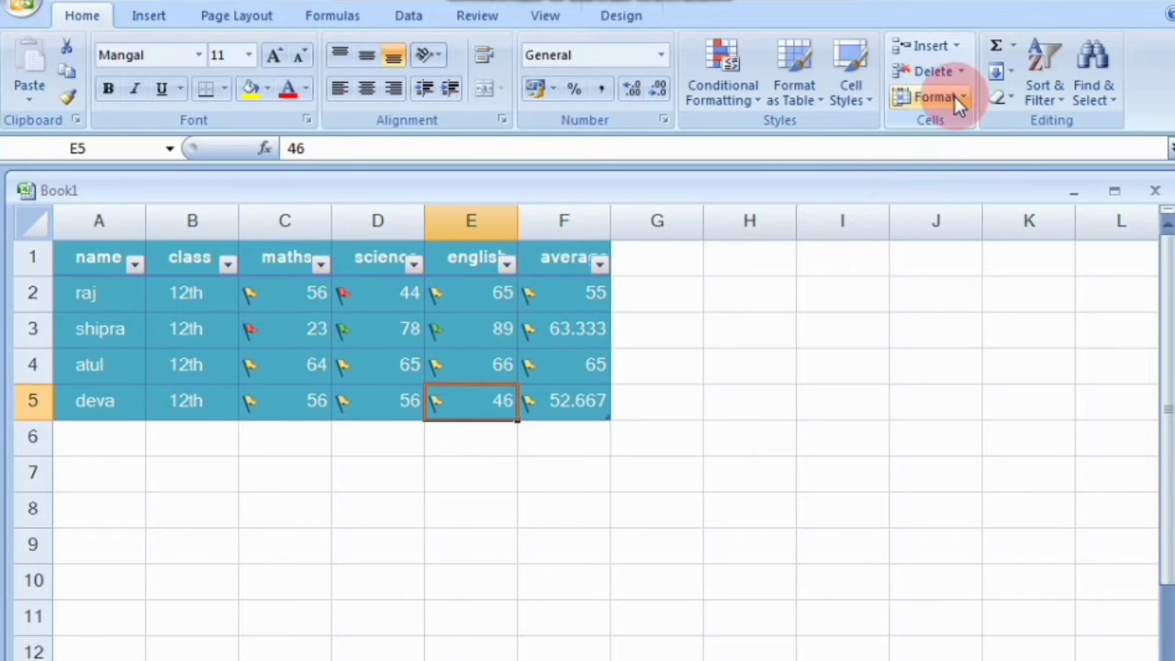
{"action": "left_click", "coordinate": [688, 365]}
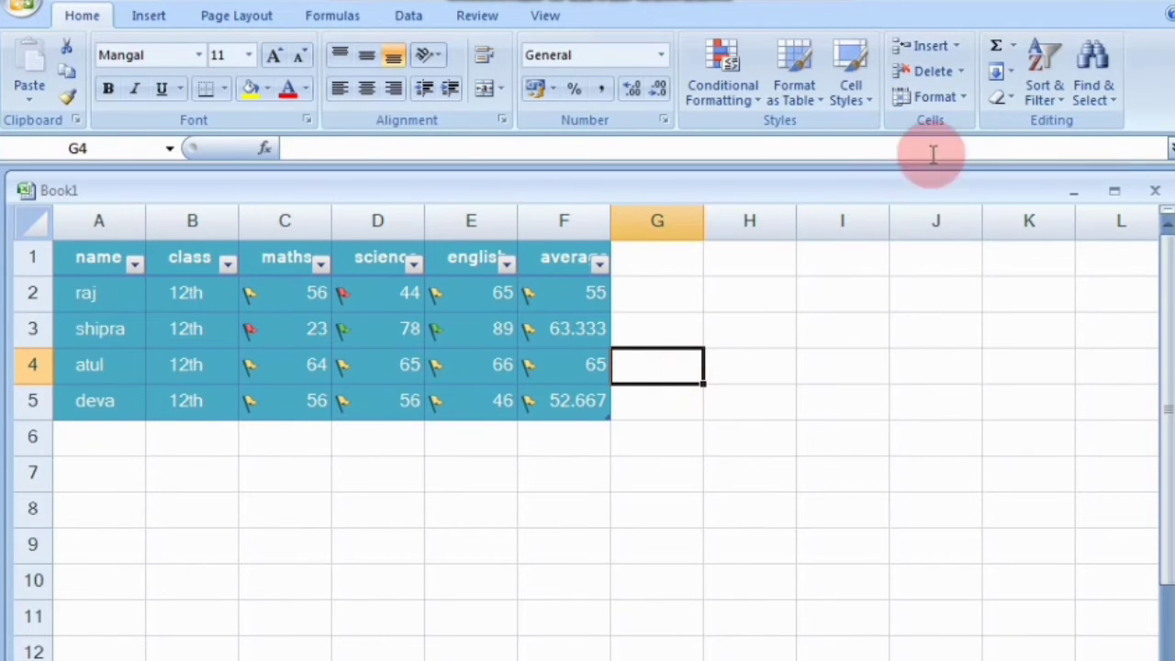
{"action": "left_click", "coordinate": [940, 100]}
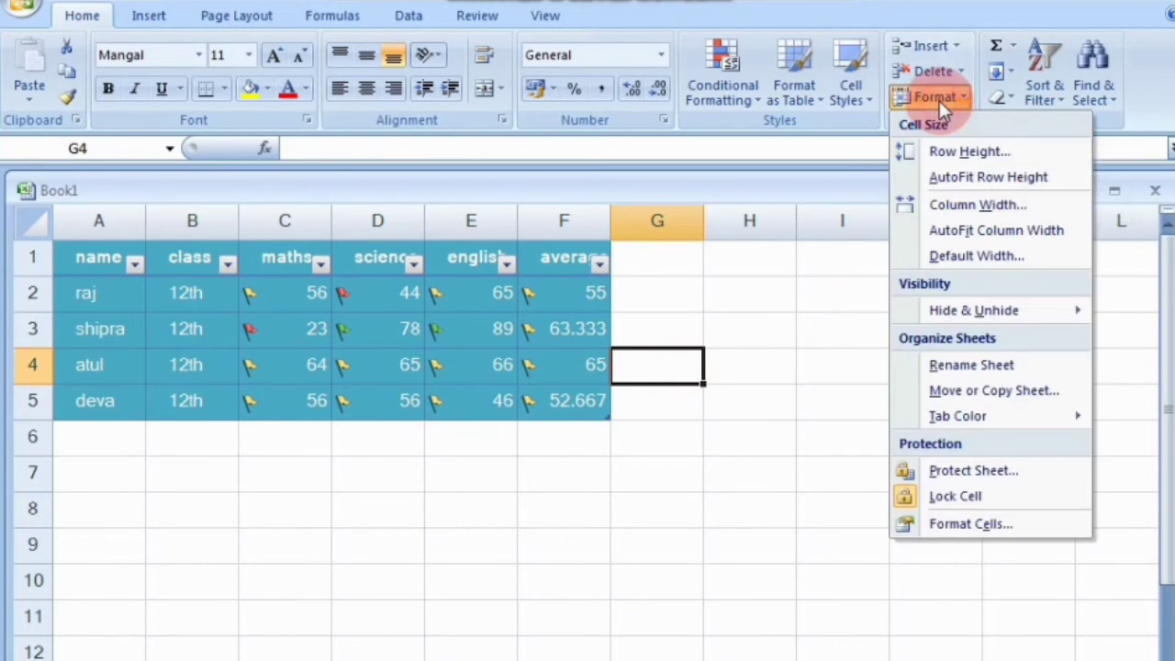
{"action": "left_click", "coordinate": [939, 100]}
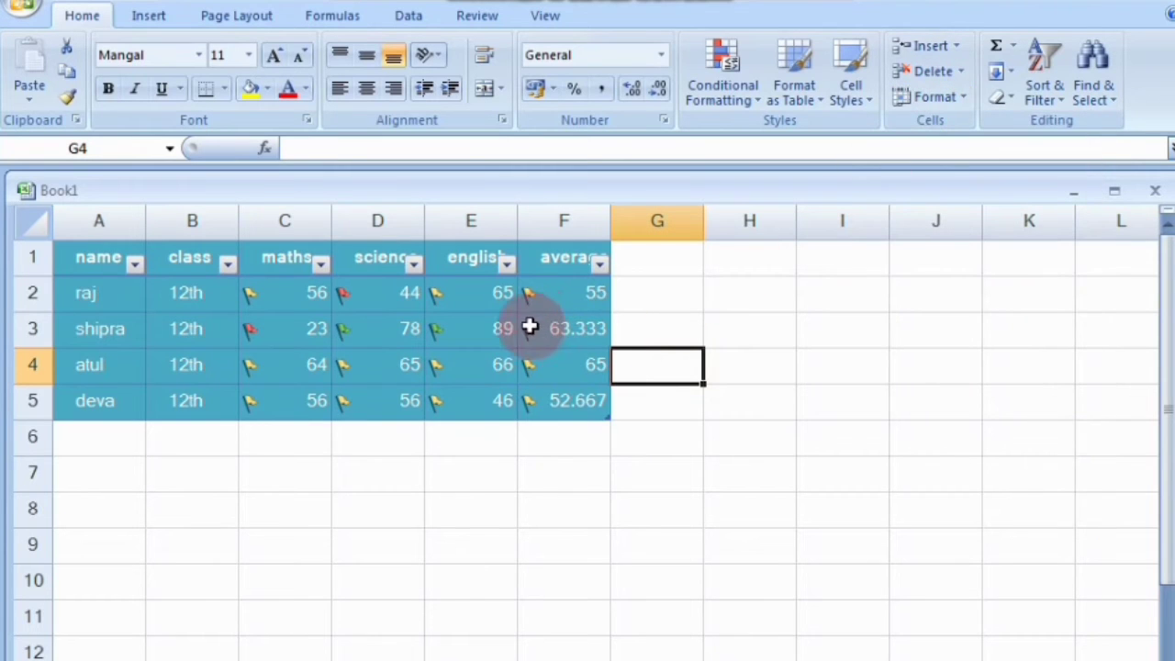
{"action": "left_click", "coordinate": [551, 401]}
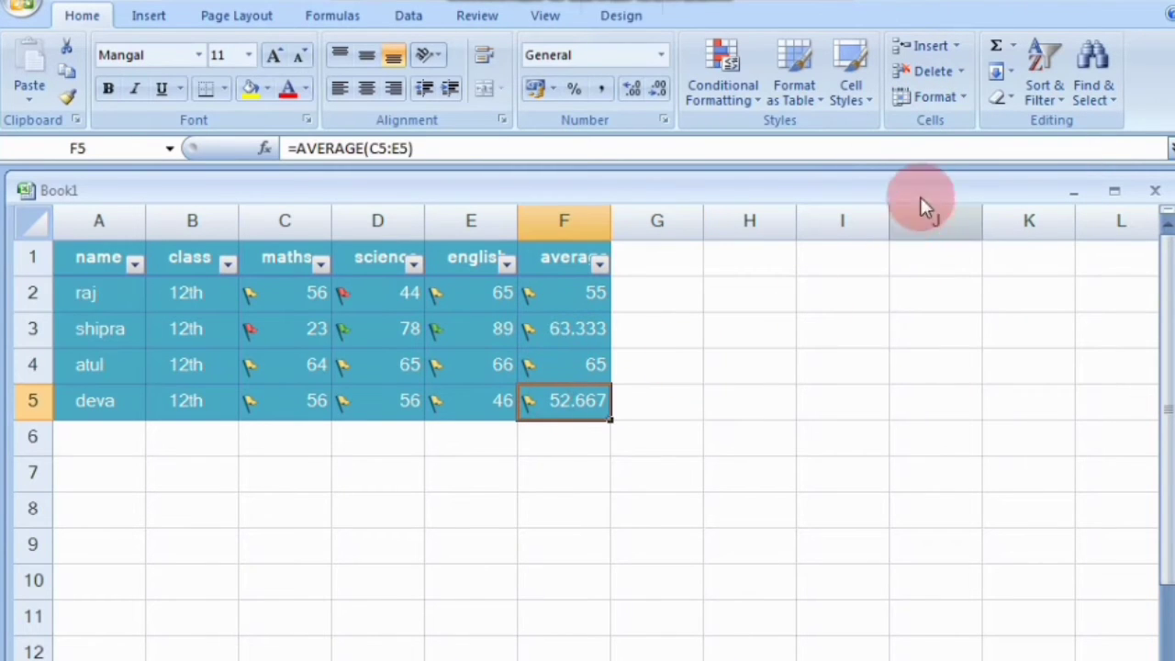
Change row 5's height from 23.25 to 45 using Format > Row Height.
{"action": "left_click", "coordinate": [941, 95]}
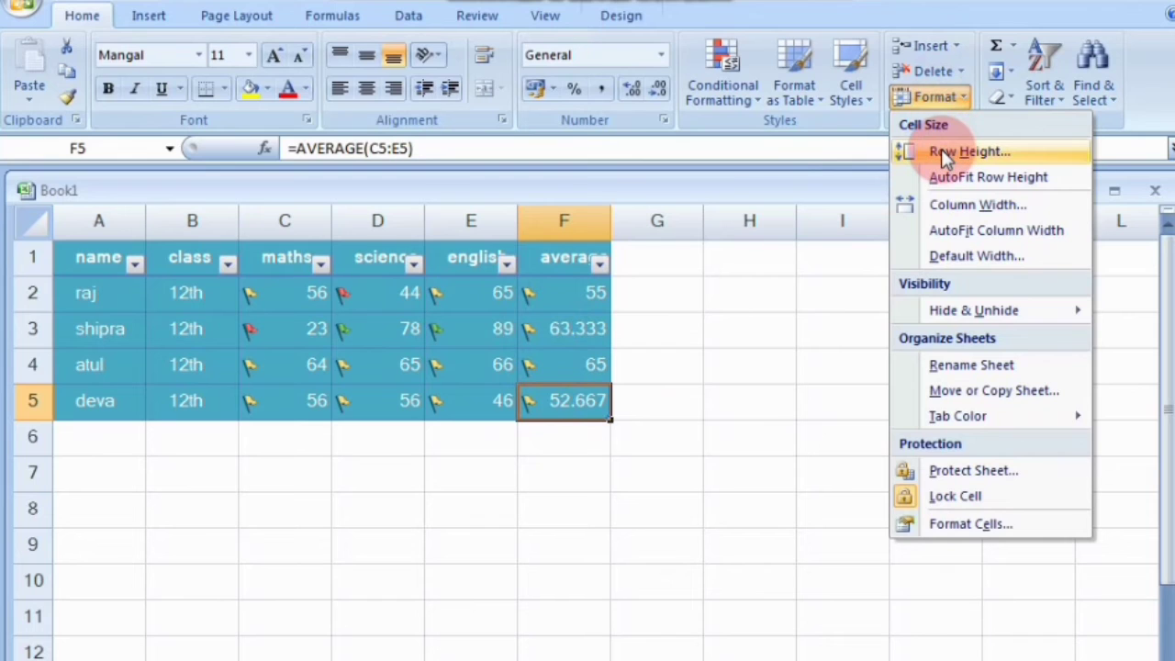
{"action": "left_click", "coordinate": [944, 155]}
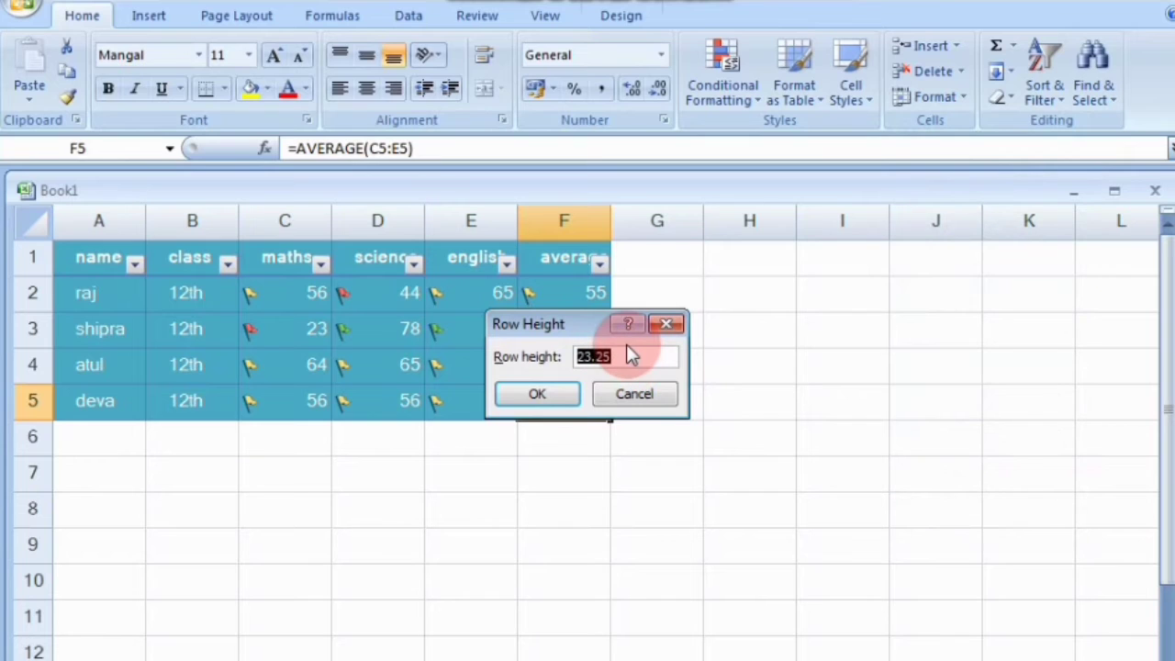
{"action": "key", "text": "BackSpace"}
{"action": "type", "text": "45"}
{"action": "left_click", "coordinate": [554, 398]}
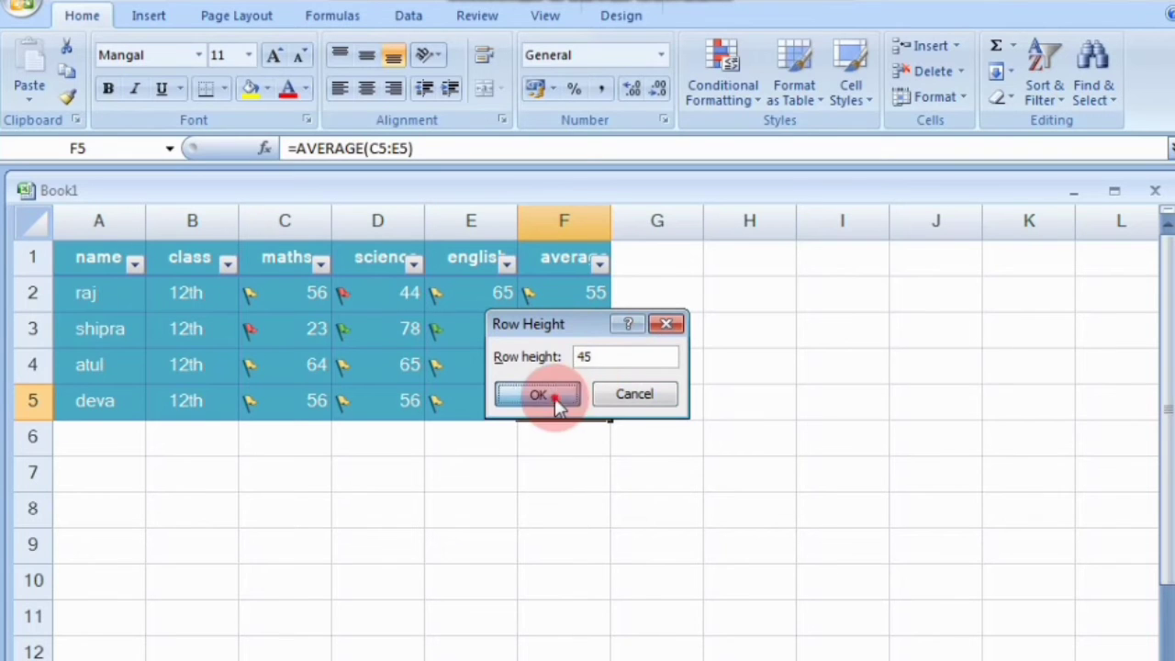
{"action": "left_click", "coordinate": [577, 426]}
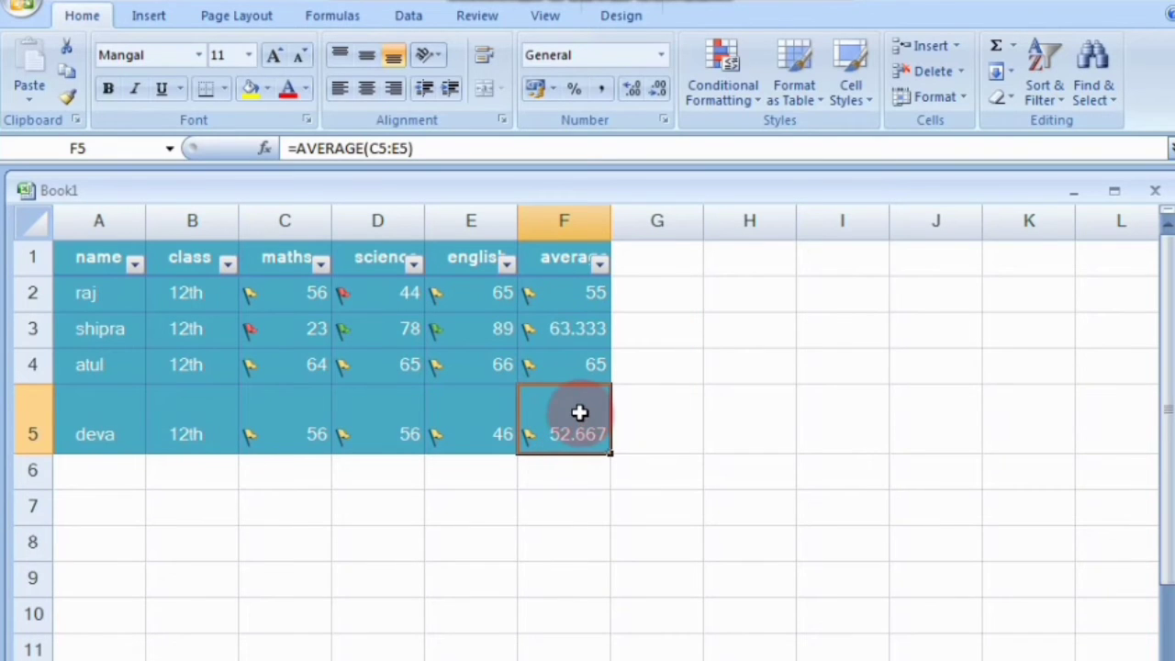
{"action": "left_click", "coordinate": [937, 95]}
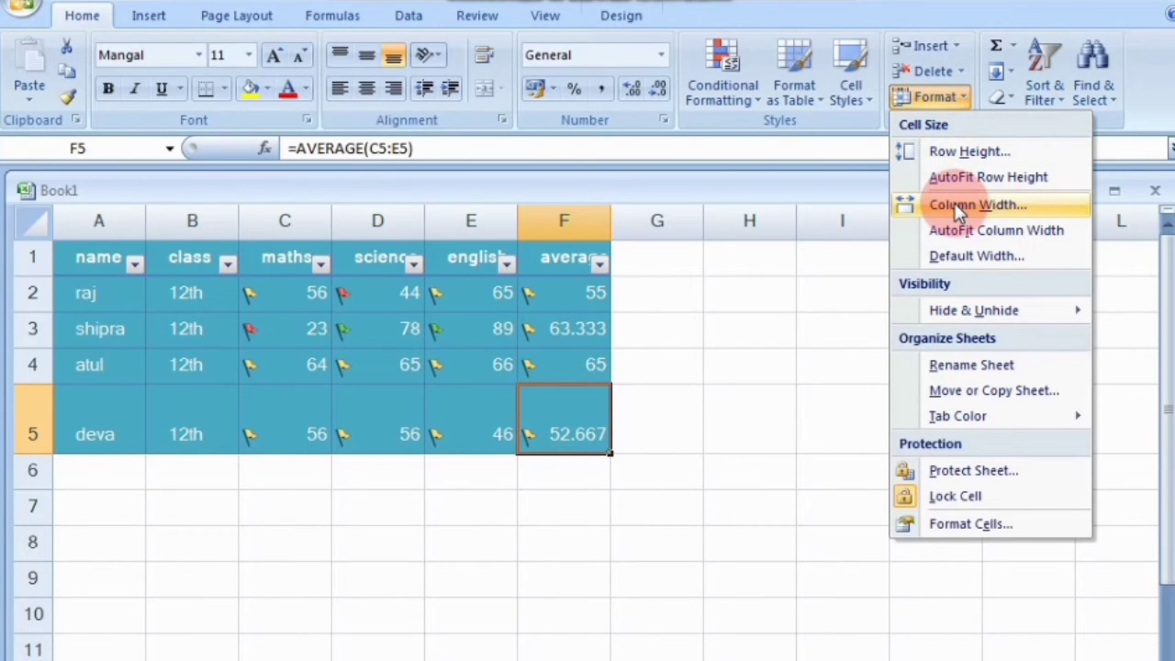
{"action": "mouse_move", "coordinate": [974, 311]}
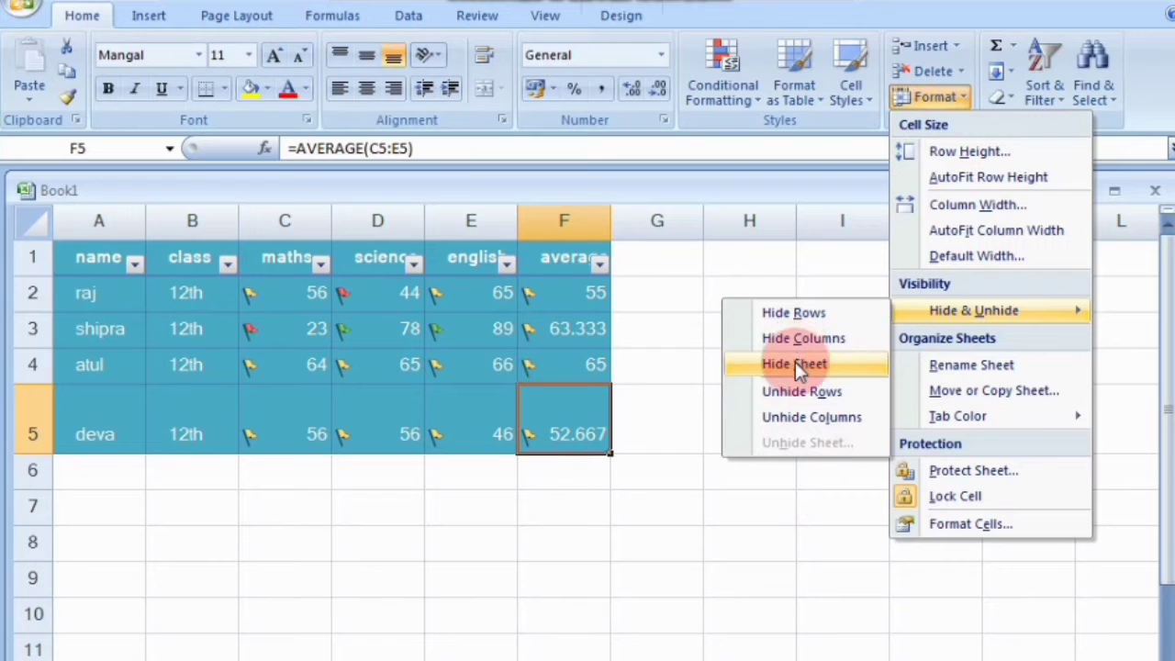
{"action": "left_click", "coordinate": [798, 310]}
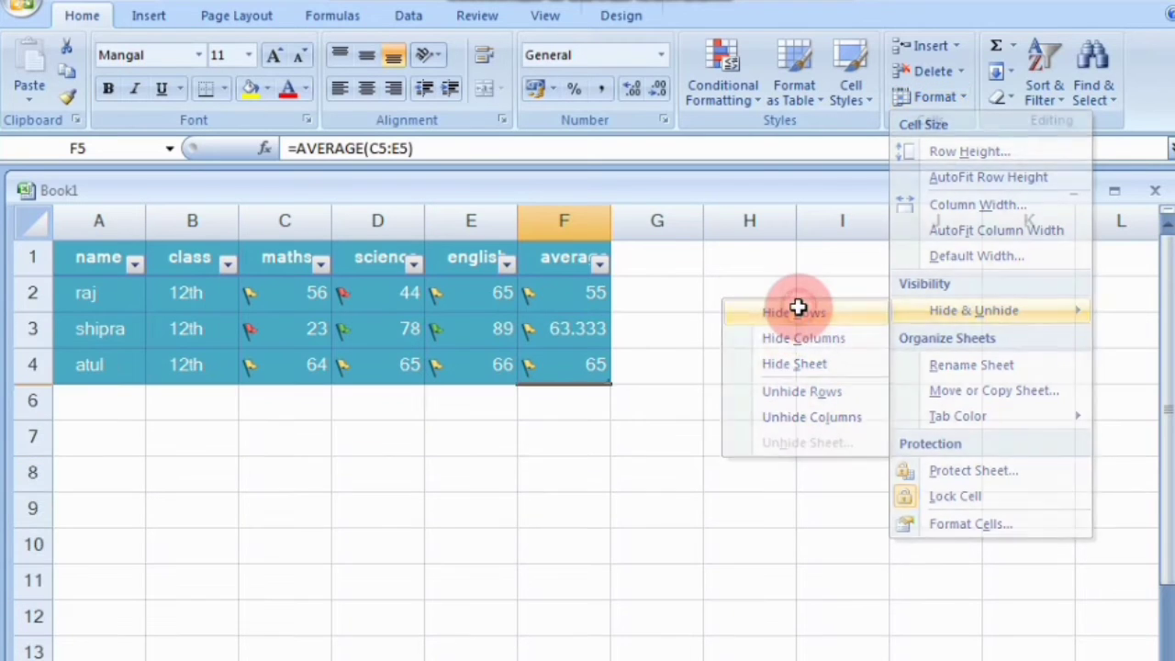
{"action": "left_click", "coordinate": [936, 103]}
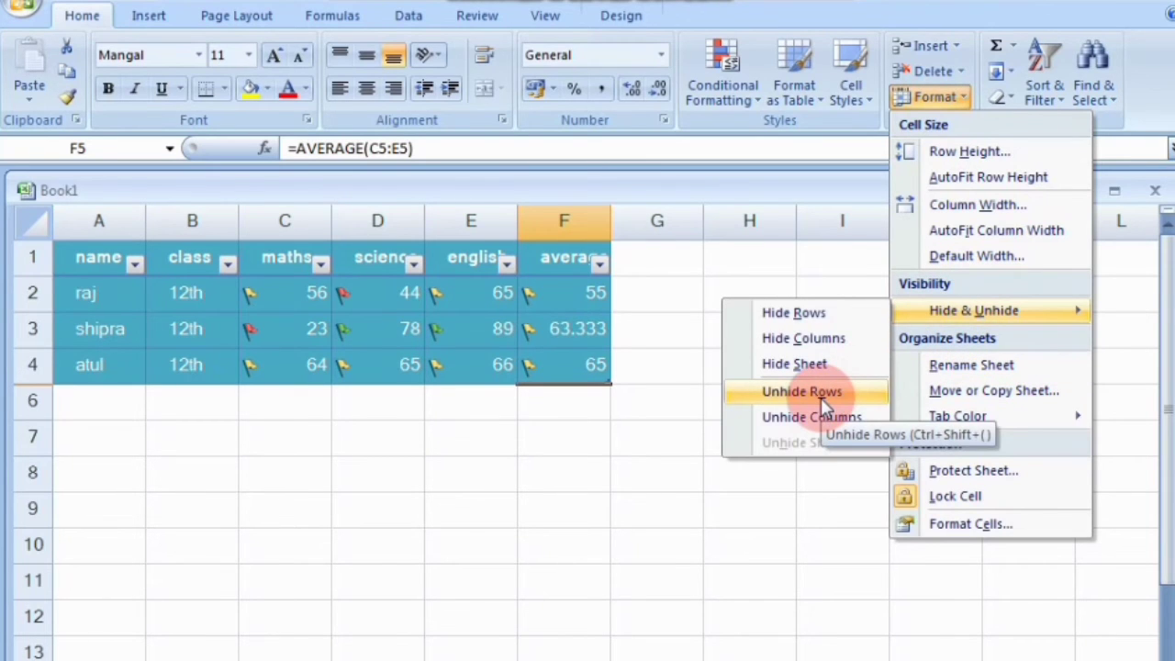
{"action": "left_click", "coordinate": [822, 402]}
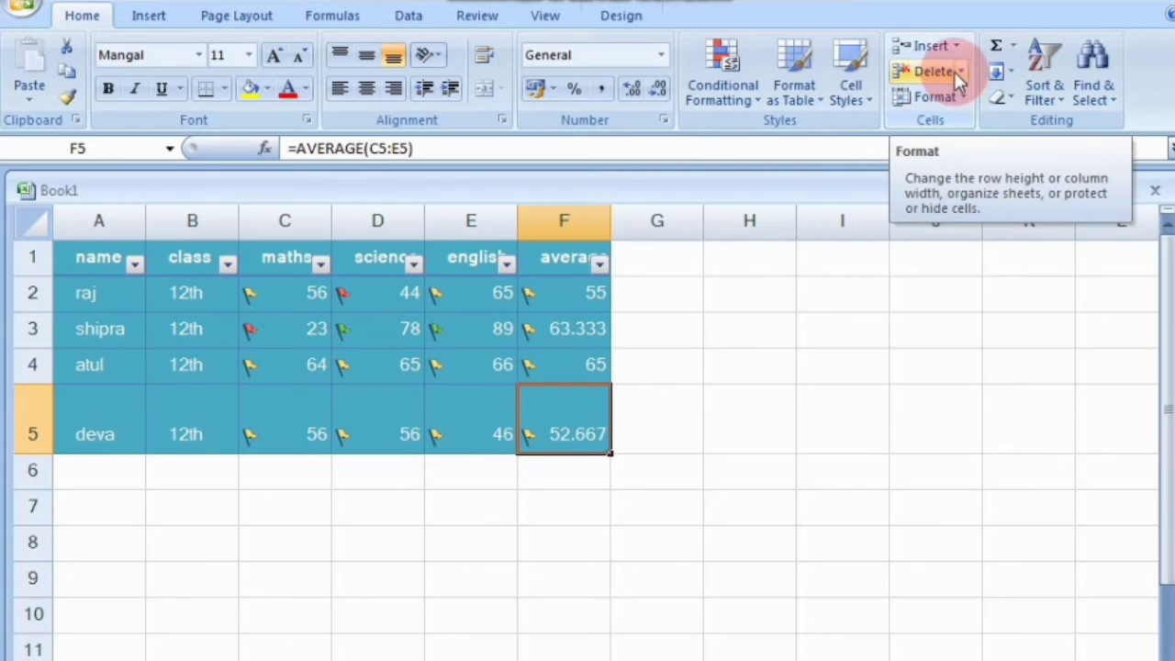
Open the Cells group Format dropdown to show the Protect Sheet option.
{"action": "left_click", "coordinate": [946, 96]}
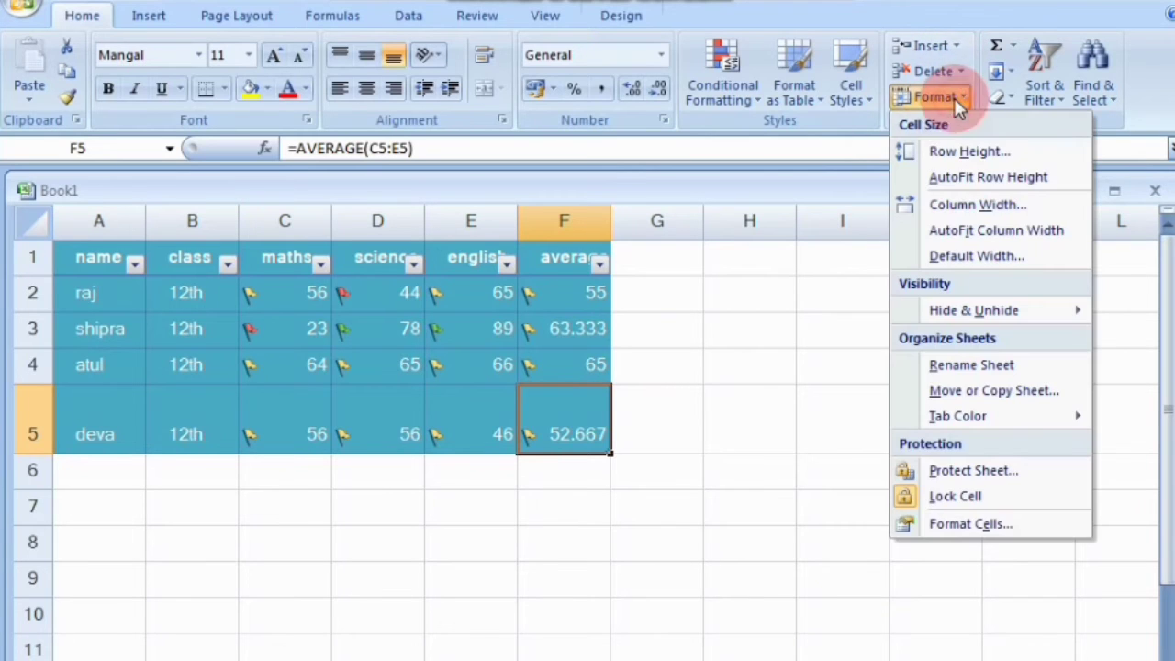
{"action": "left_click", "coordinate": [788, 124]}
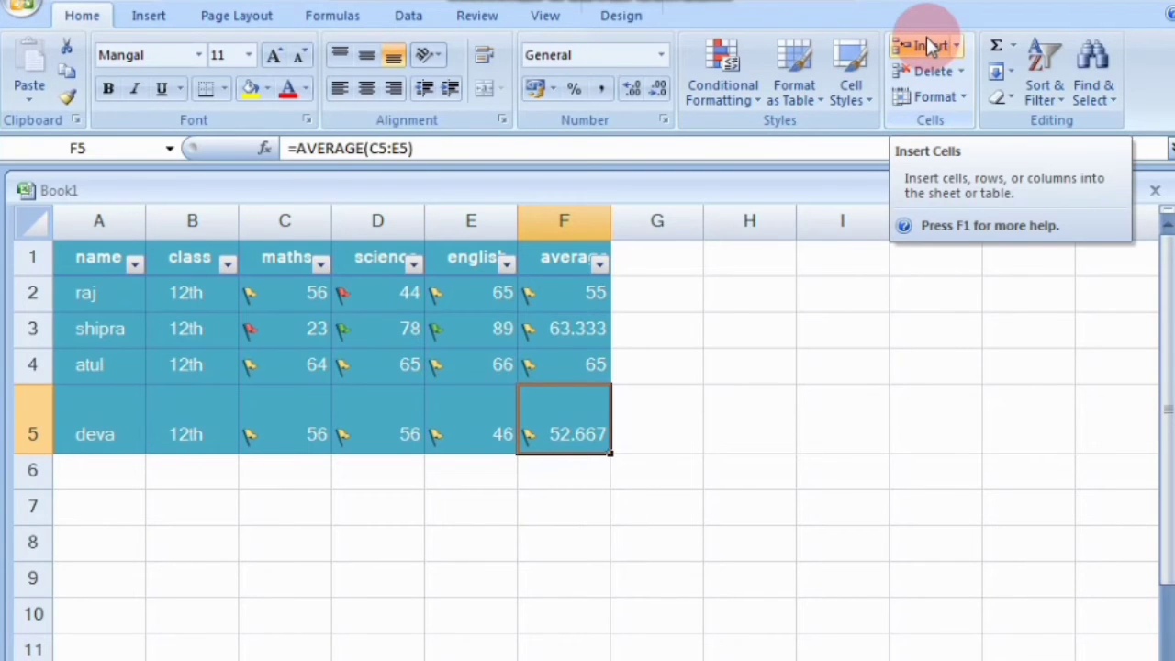
{"action": "left_click", "coordinate": [937, 98]}
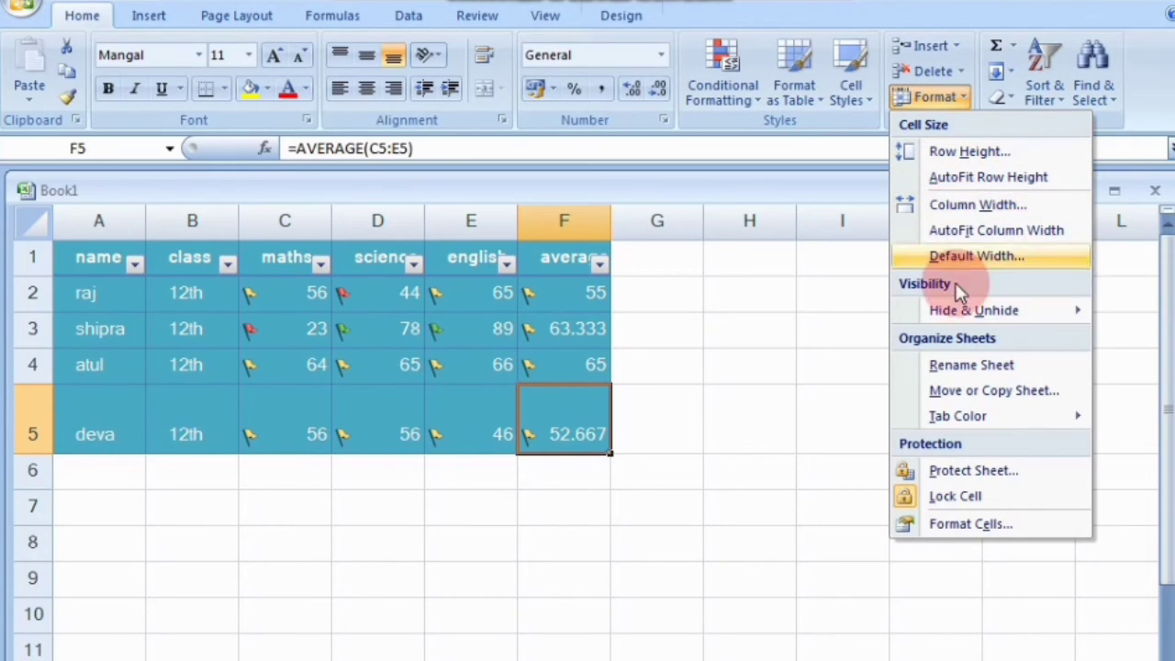
{"action": "mouse_move", "coordinate": [973, 310]}
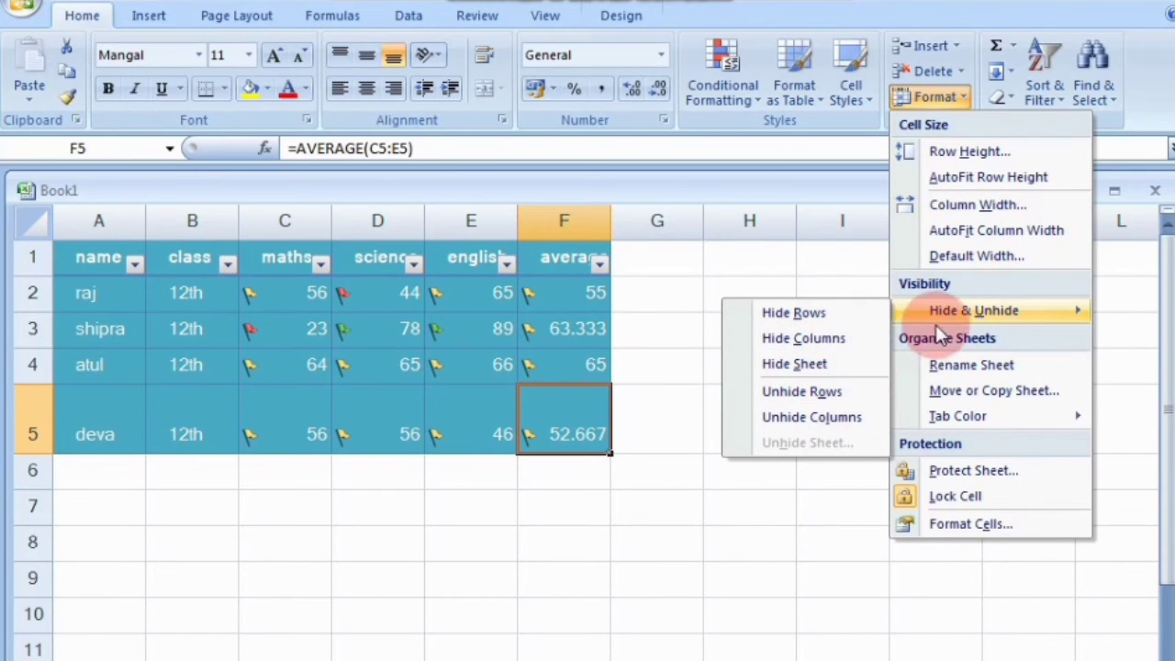
{"action": "left_click", "coordinate": [881, 494]}
{"action": "left_click", "coordinate": [946, 96]}
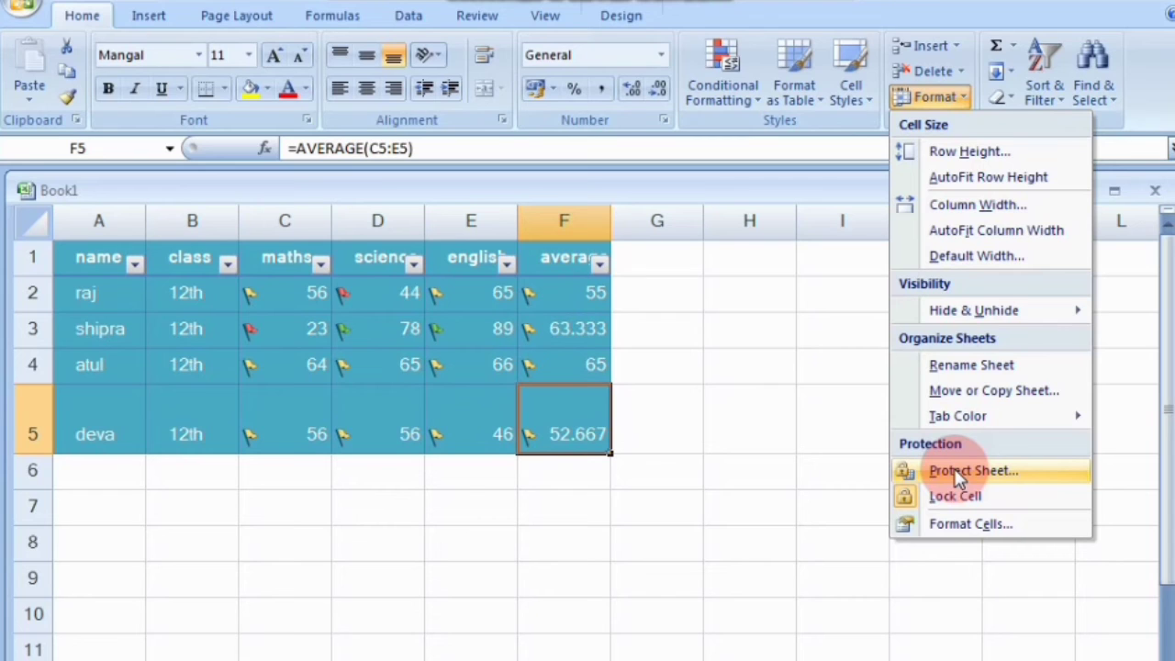
Protect the sheet with a password, entering it and then confirming it.
{"action": "left_click", "coordinate": [957, 472]}
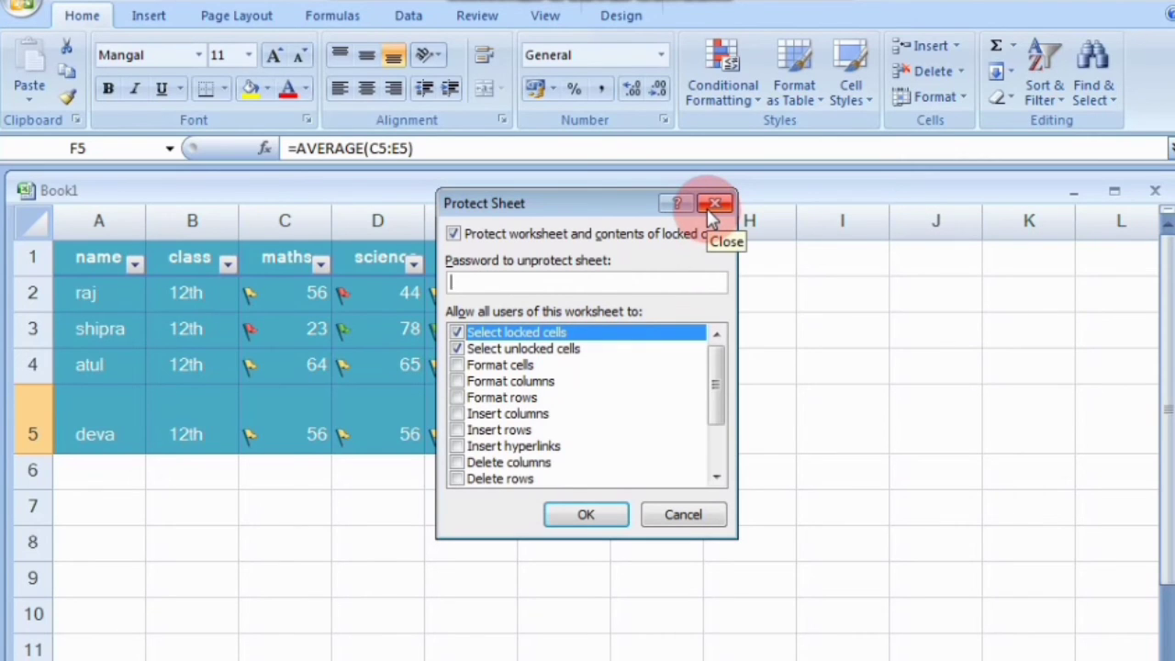
{"action": "left_click", "coordinate": [586, 515]}
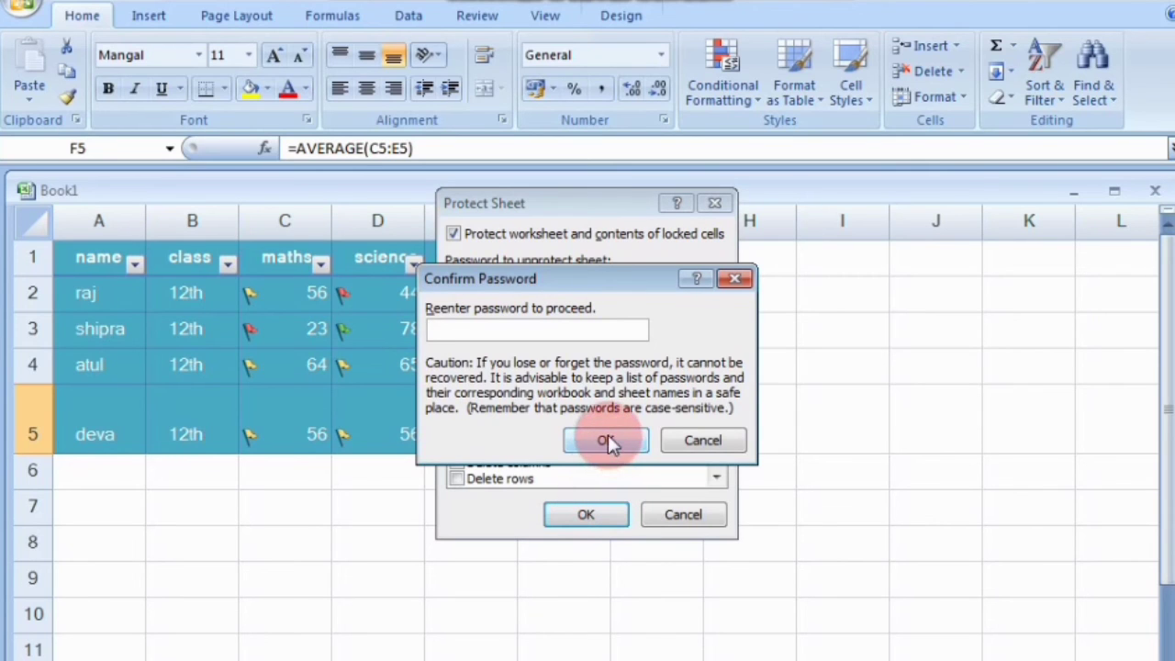
{"action": "left_click", "coordinate": [608, 441]}
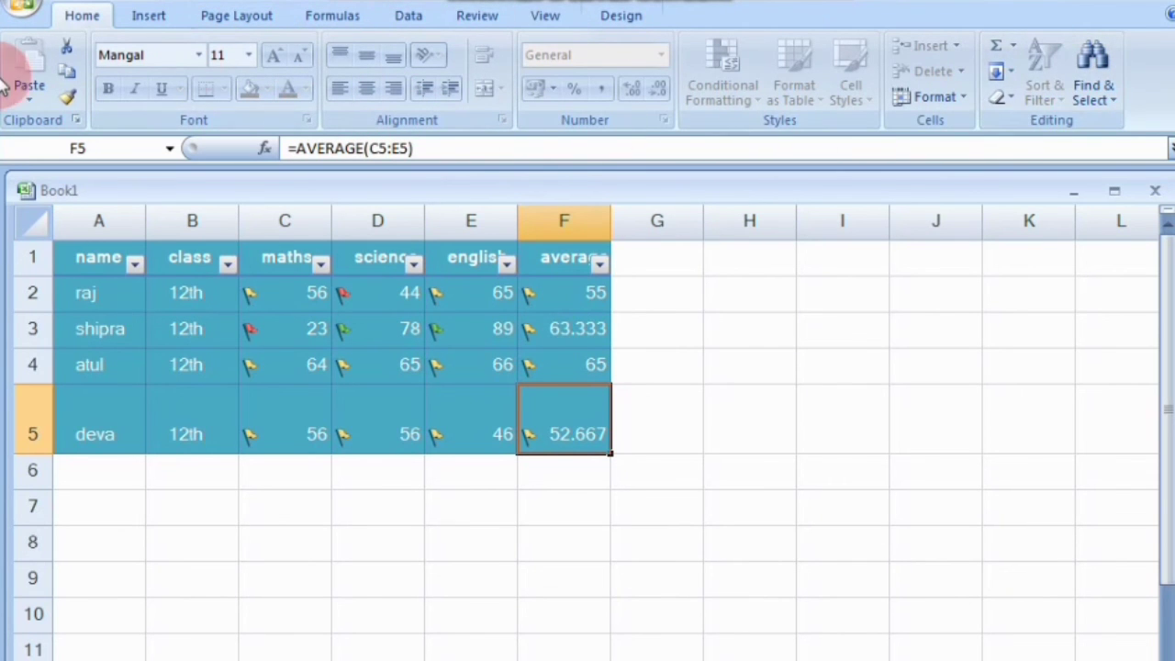
Unprotect the sheet via Format > Unprotect Sheet, entering the sheet password.
{"action": "left_click", "coordinate": [935, 96]}
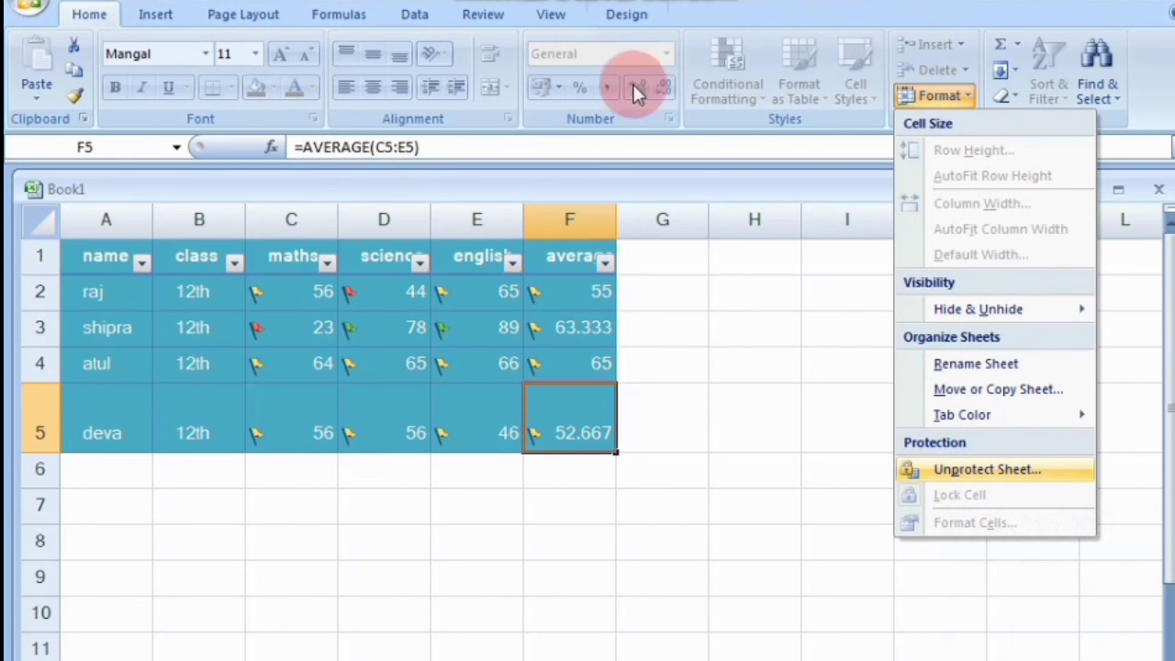
{"action": "mouse_move", "coordinate": [963, 416]}
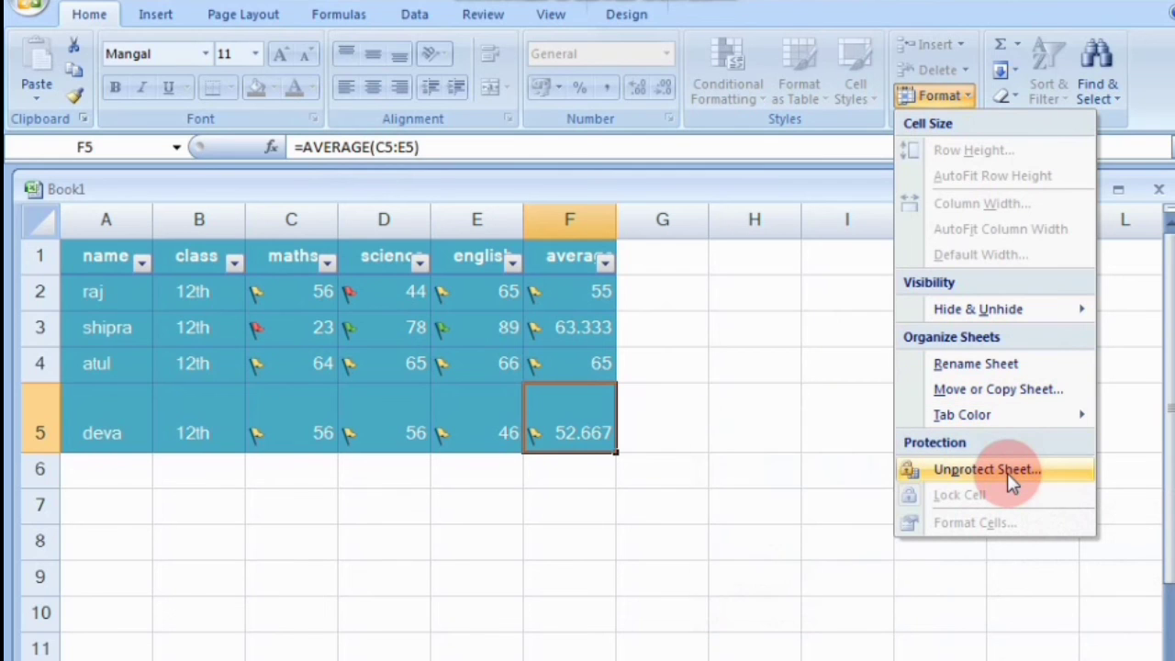
{"action": "left_click", "coordinate": [1008, 473]}
{"action": "left_click", "coordinate": [615, 362]}
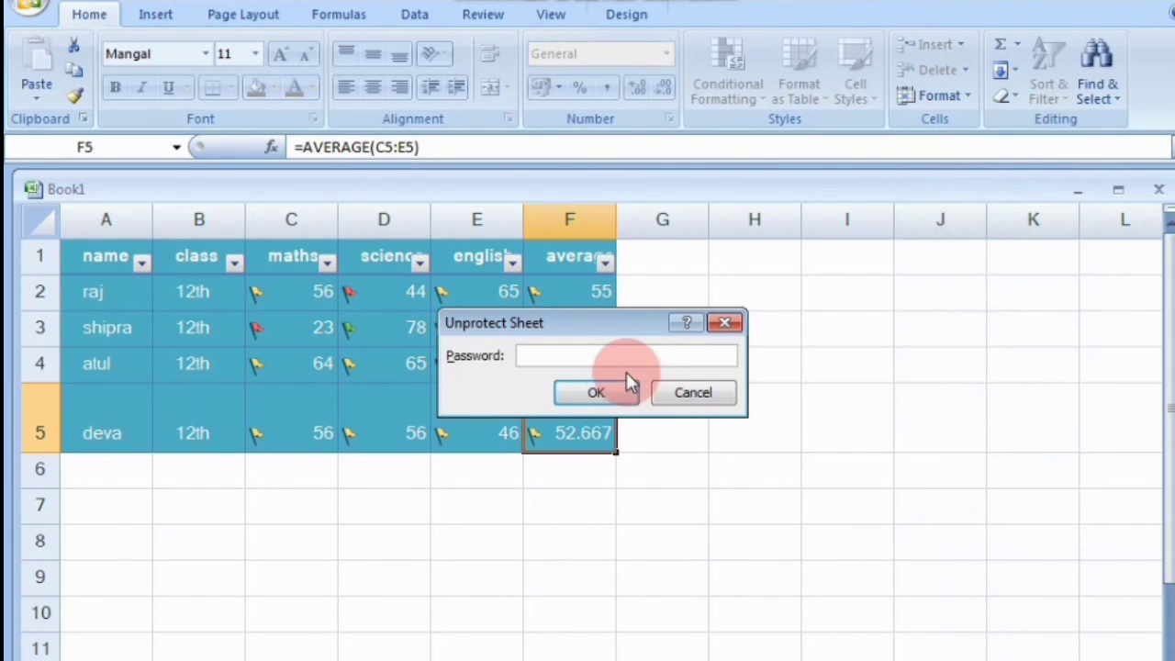
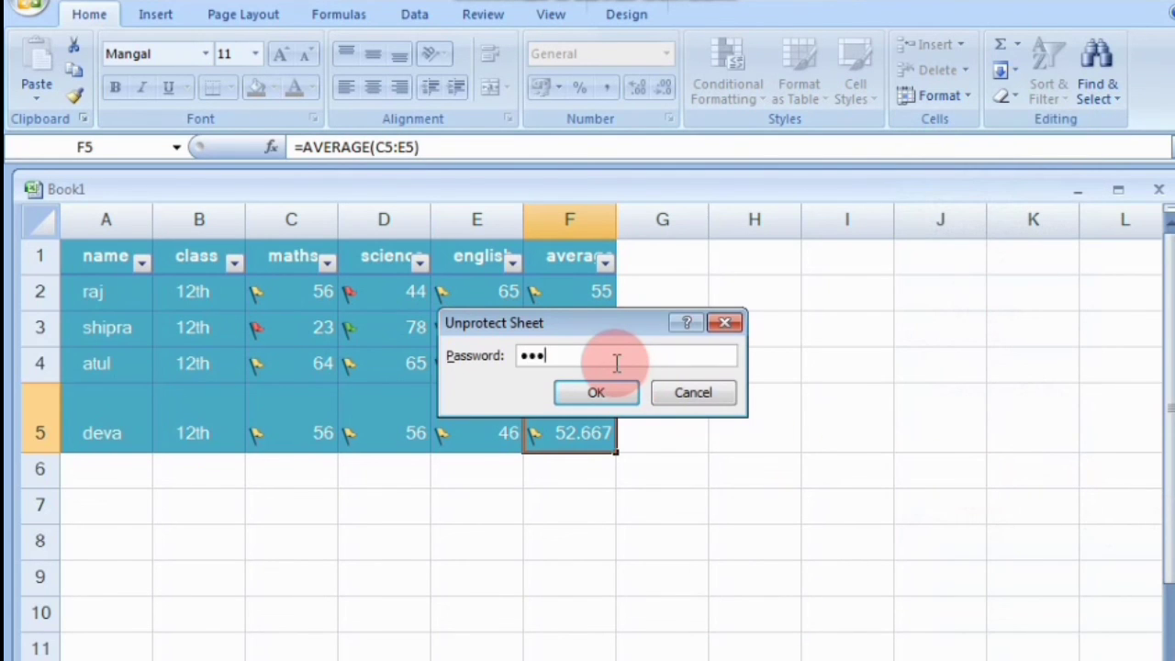
{"action": "left_click", "coordinate": [606, 390]}
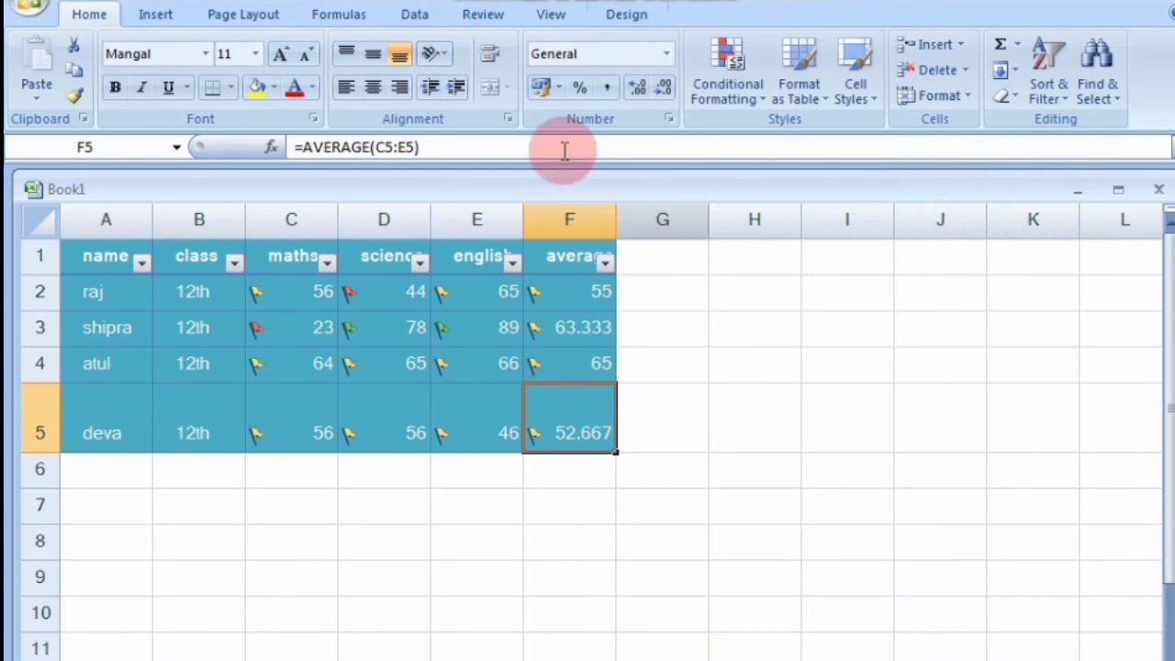